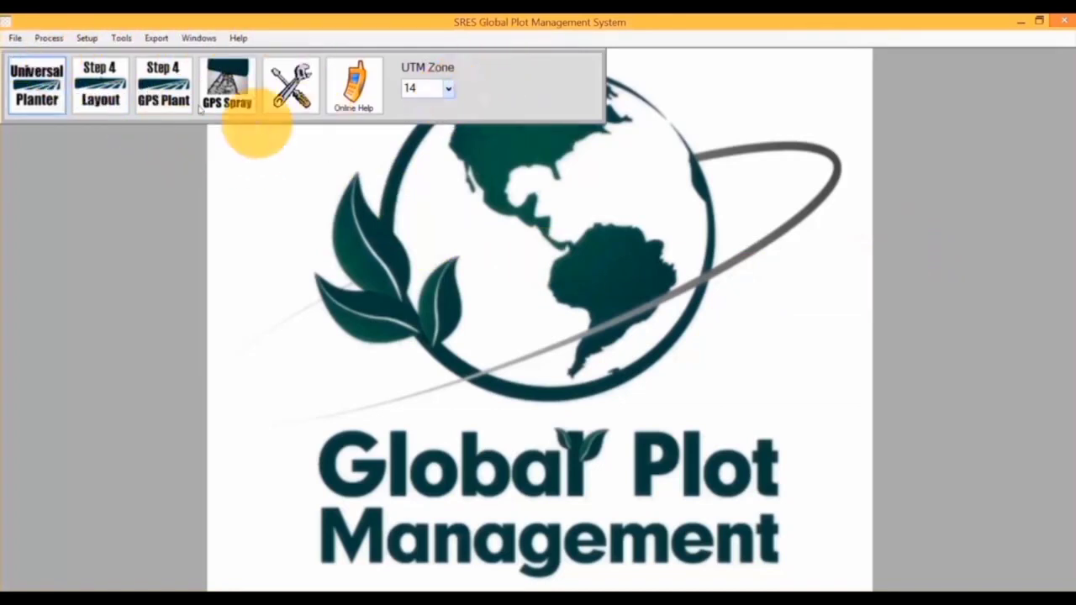
- Review the US, Canada and World UTM zone maps in an enlarged settings window, then close the settings
left_click(290, 82)
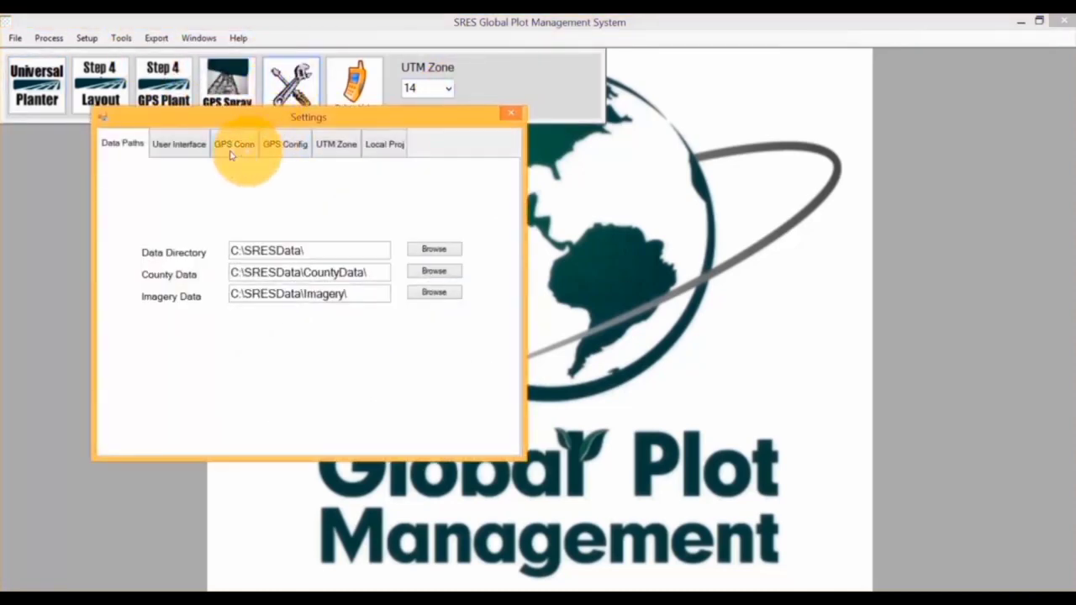
left_click(336, 144)
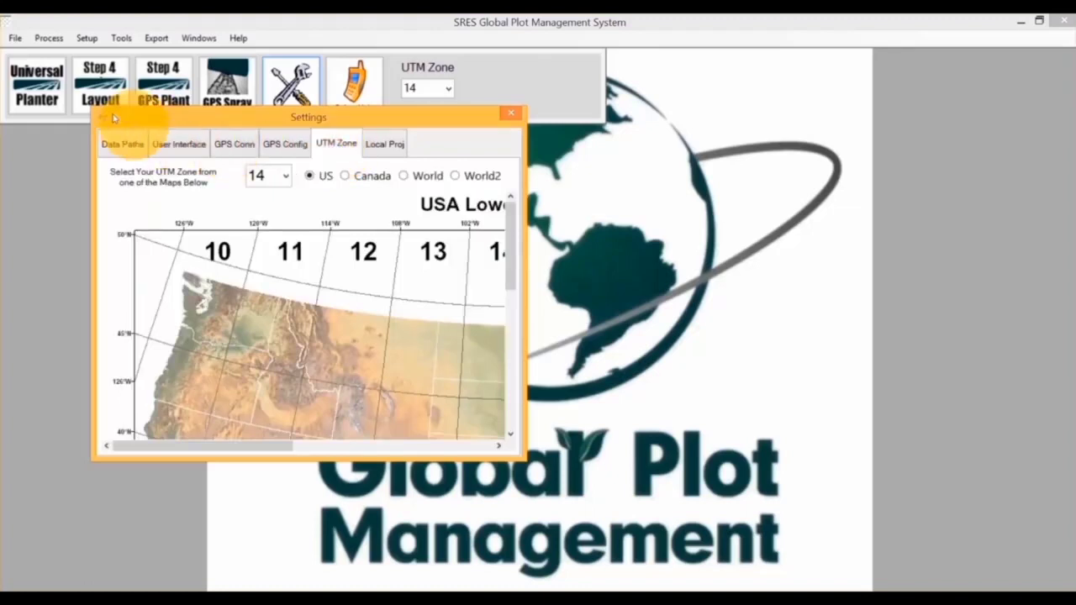
left_click_drag(100, 117, 10, 31)
left_click_drag(513, 450, 1053, 562)
scroll(1039, 344, "down", 1)
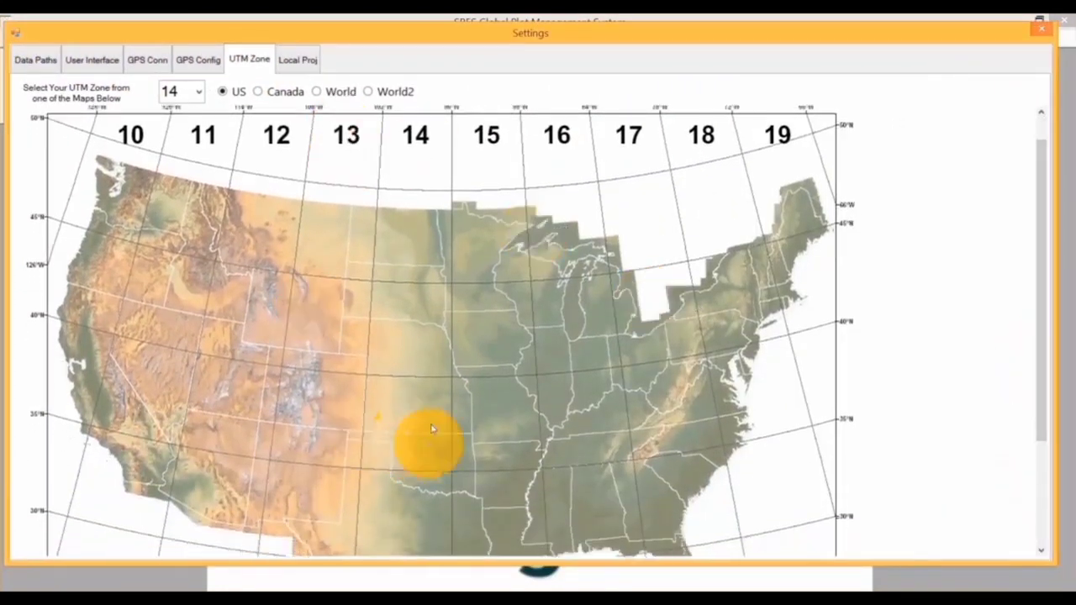
left_click(259, 91)
left_click(316, 91)
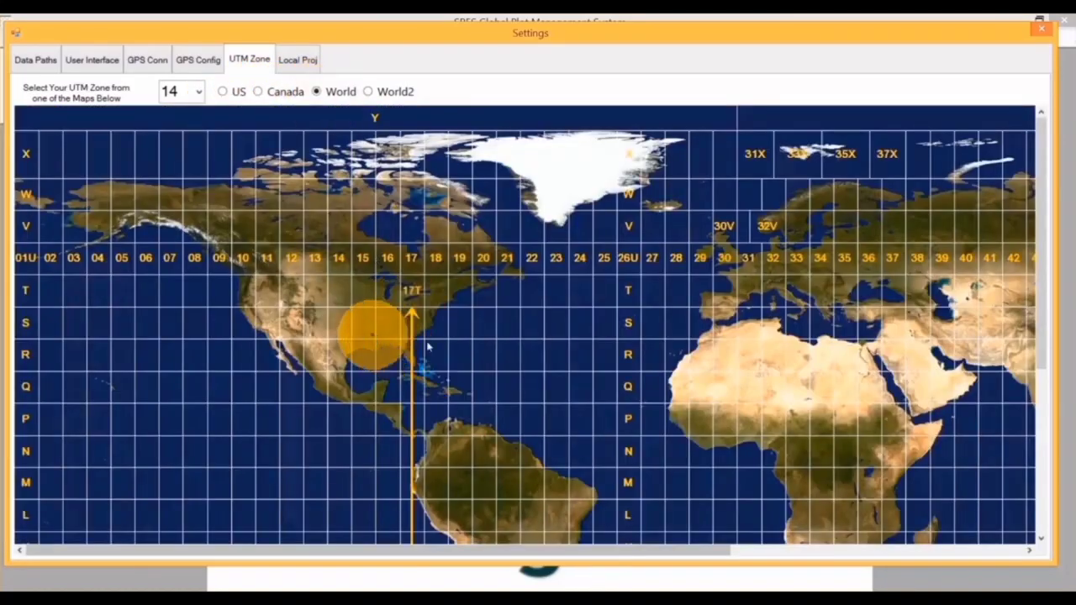
left_click(1050, 36)
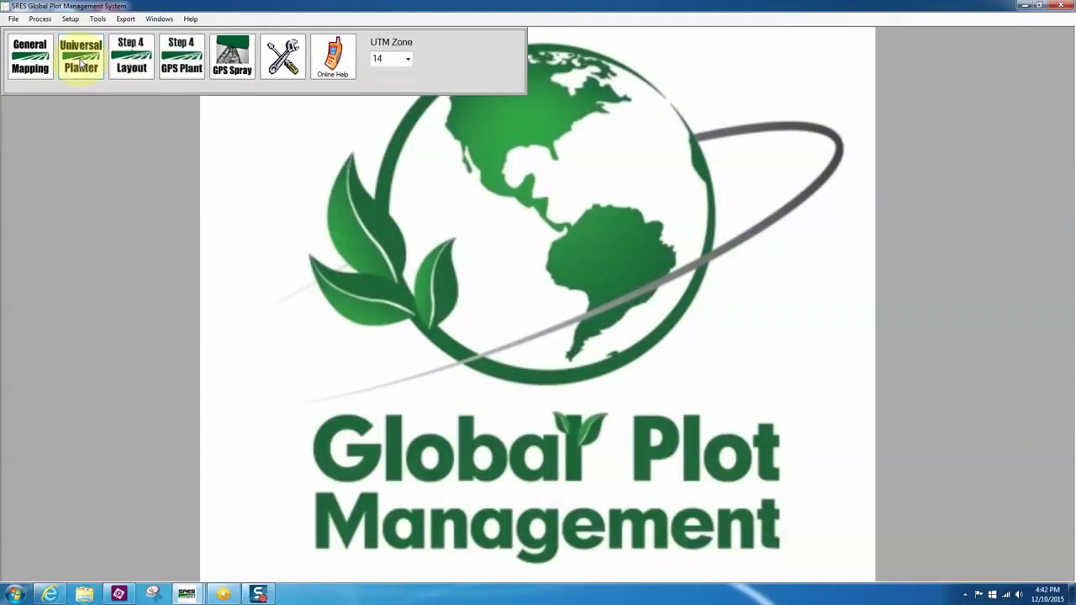
- Open the Universal Planter and start its setup wizard, accepting the GPS configuration with baud rate 57600 and speed average count 5
left_click(82, 63)
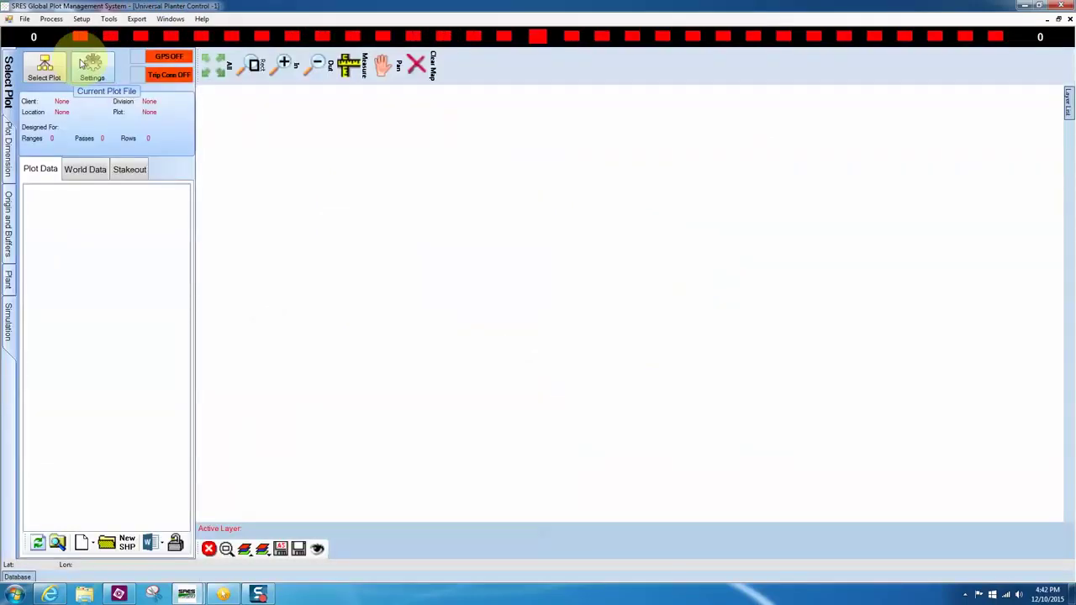
left_click(94, 72)
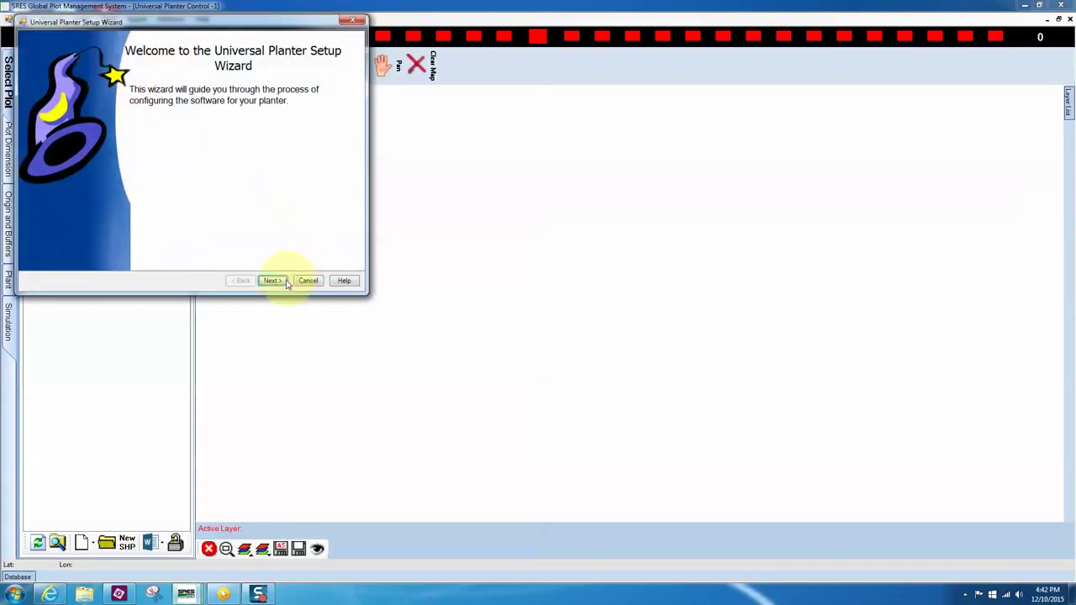
left_click(273, 281)
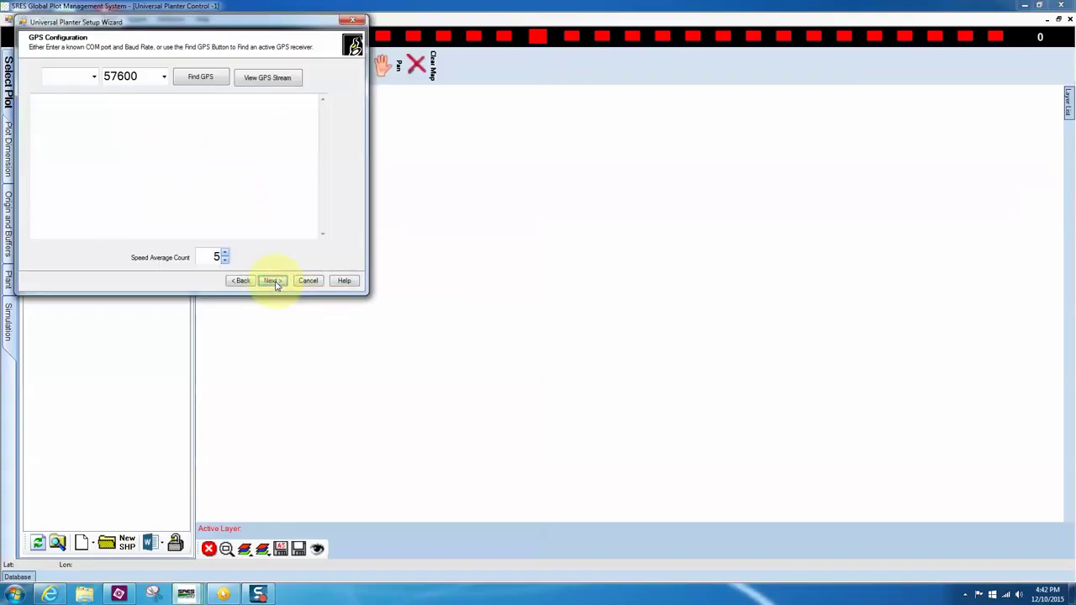
left_click(272, 280)
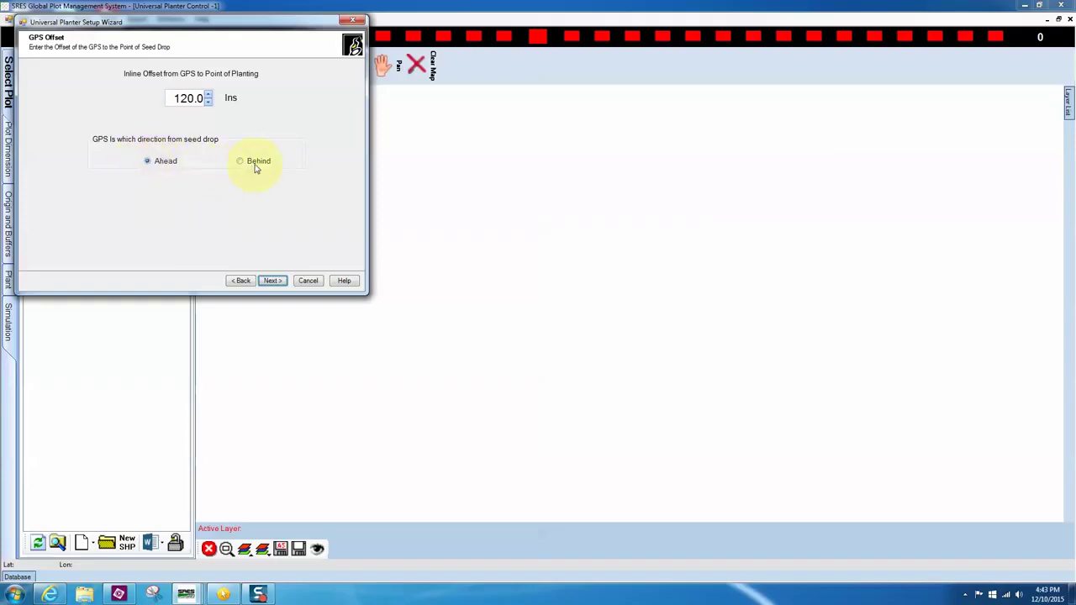
- Accept the 120-inch GPS offset ahead of the seed drop and finish the planter definition with 7 rows at 7.00-inch spacing
left_click(271, 281)
left_click(271, 281)
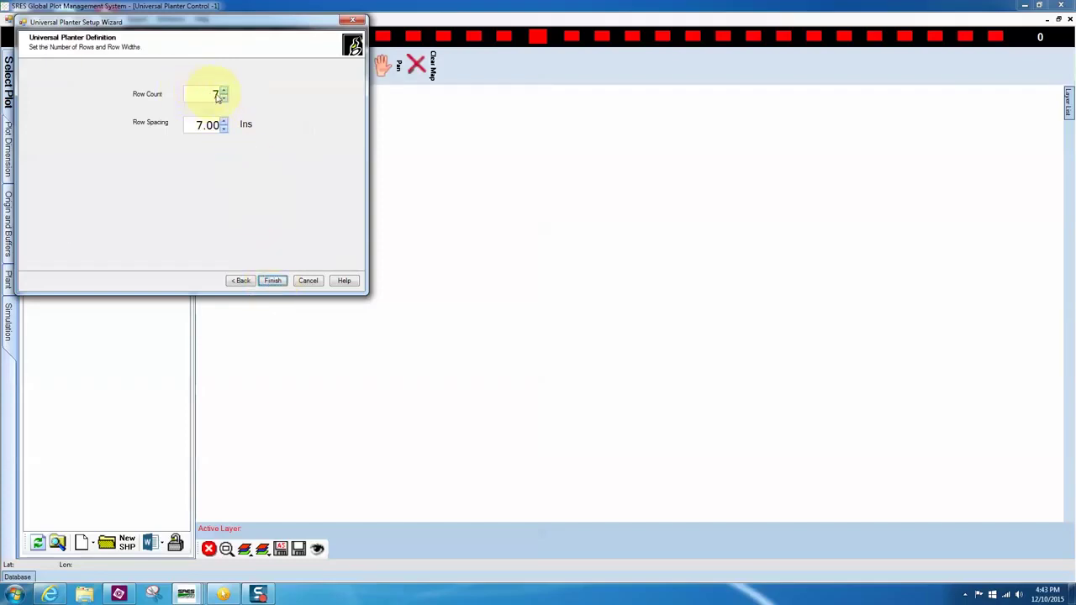
left_click(224, 94)
left_click(272, 281)
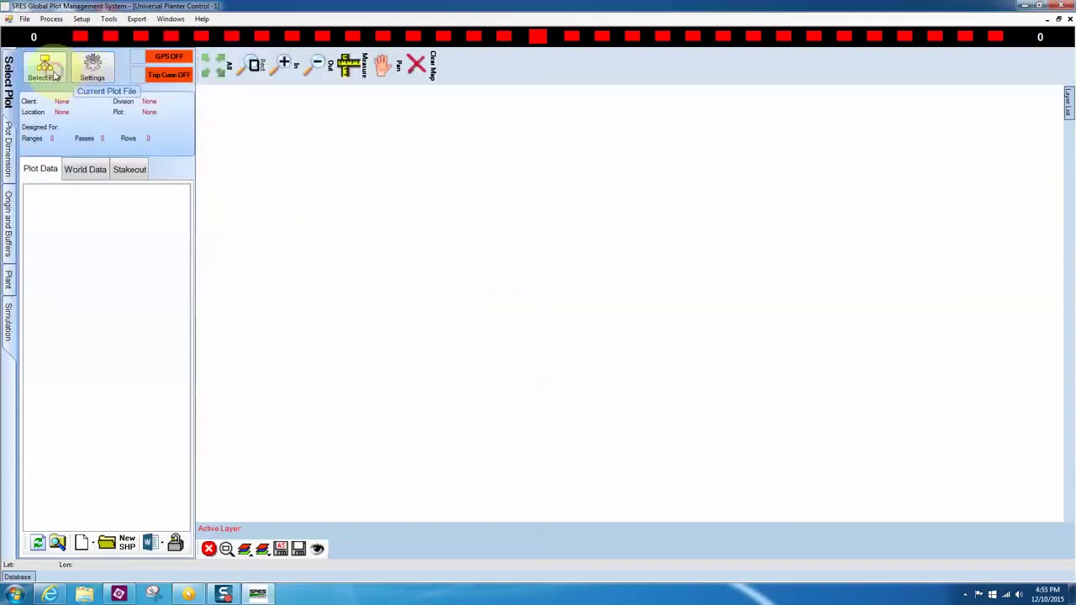
- Create a new plot named "drill test 2" for client seed company x, division planting 2015, location hutchinson
left_click(47, 69)
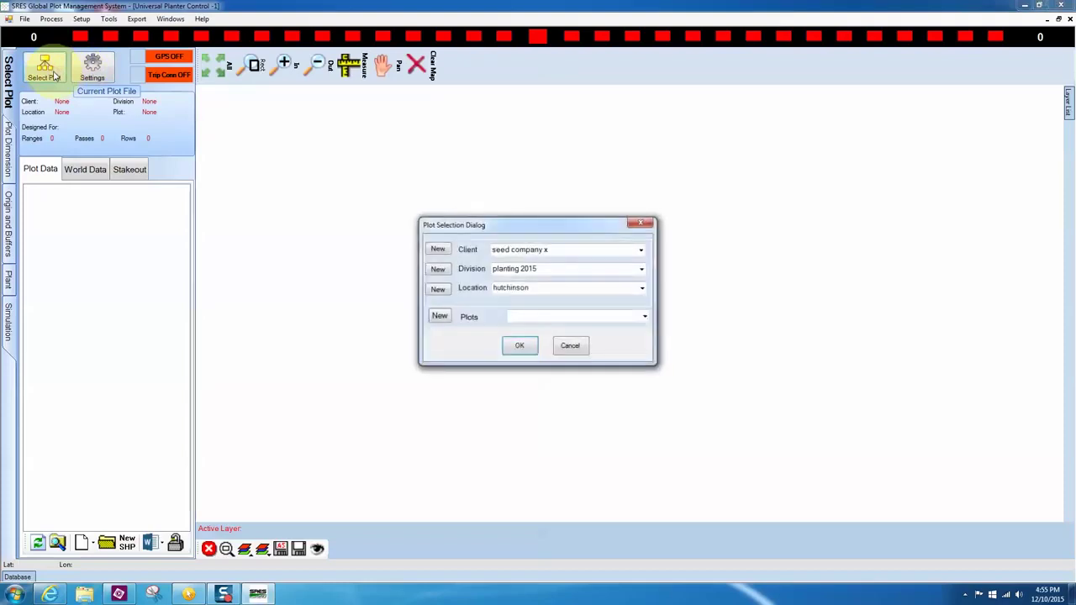
left_click(440, 316)
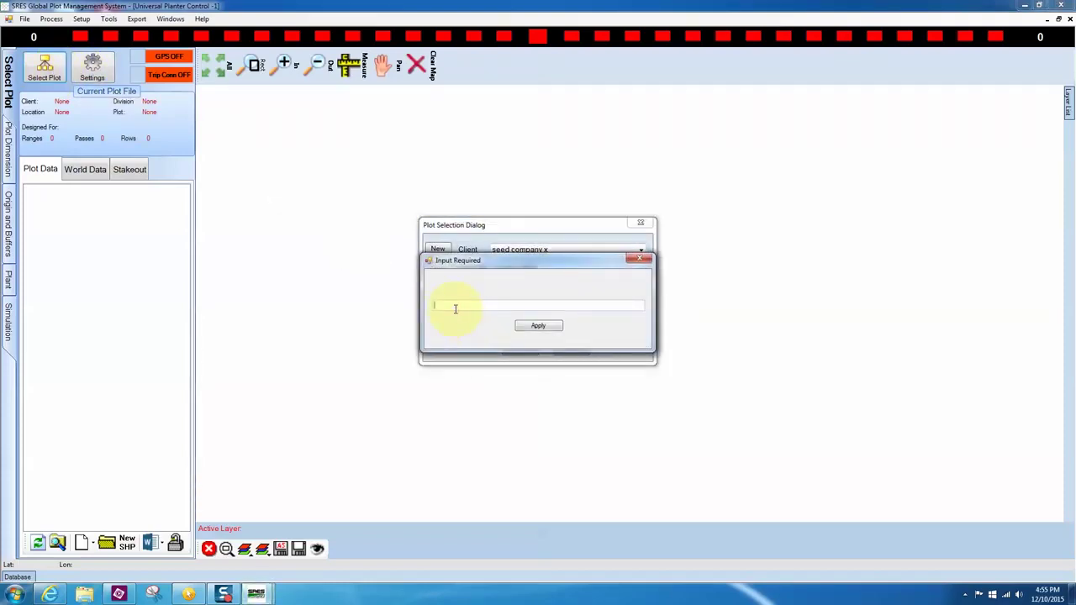
type("drill test 2")
left_click(540, 326)
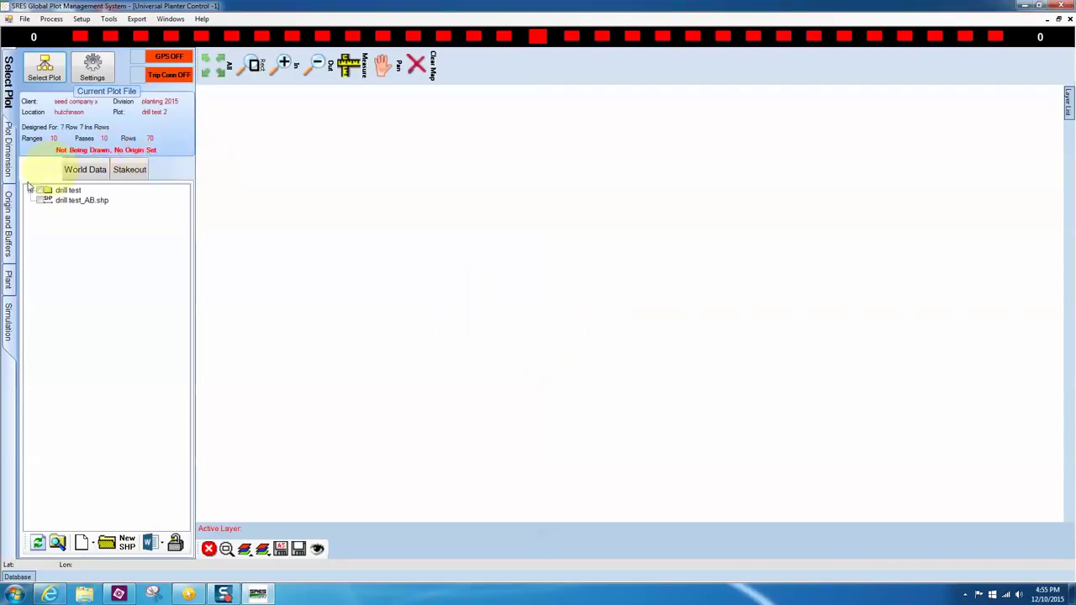
- Open the plot's origin settings, then switch to Google Earth and locate the origin coordinates on the field in Hutchinson, KS
left_click(10, 220)
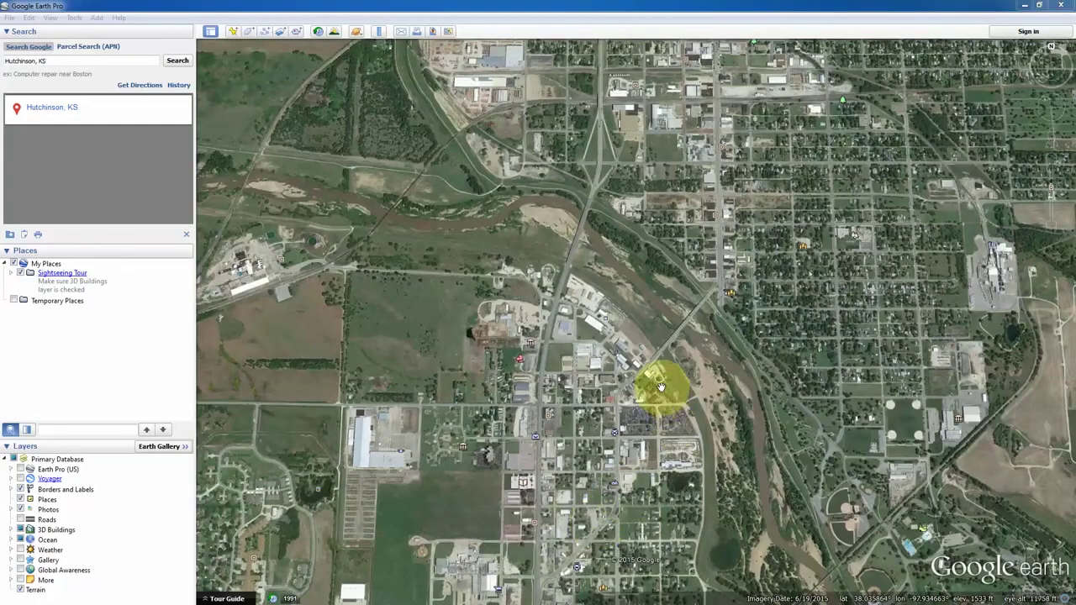
left_click(1052, 157)
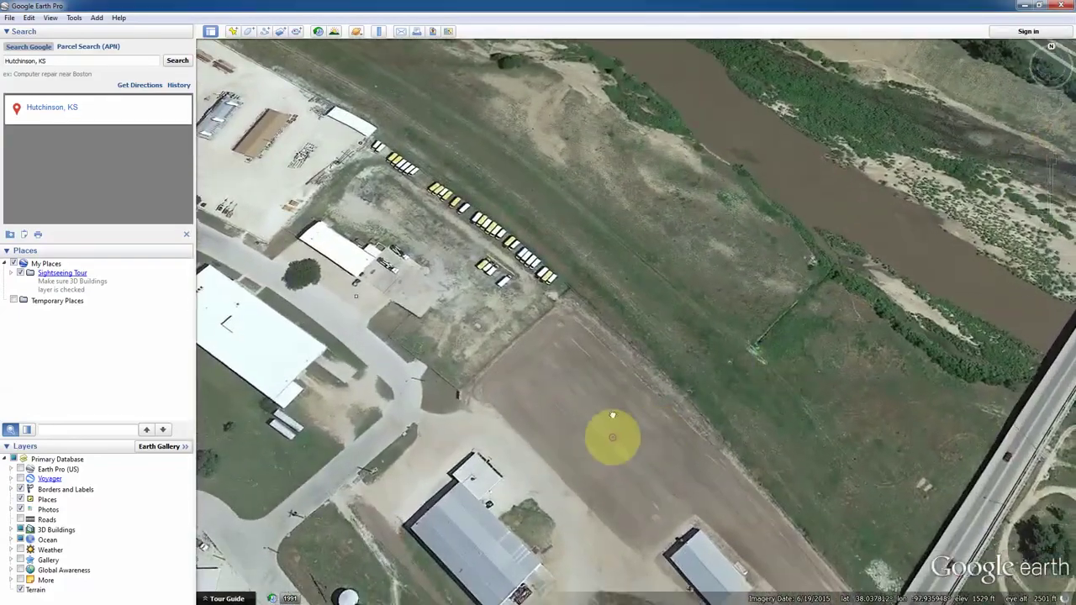
left_click_drag(615, 439, 530, 249)
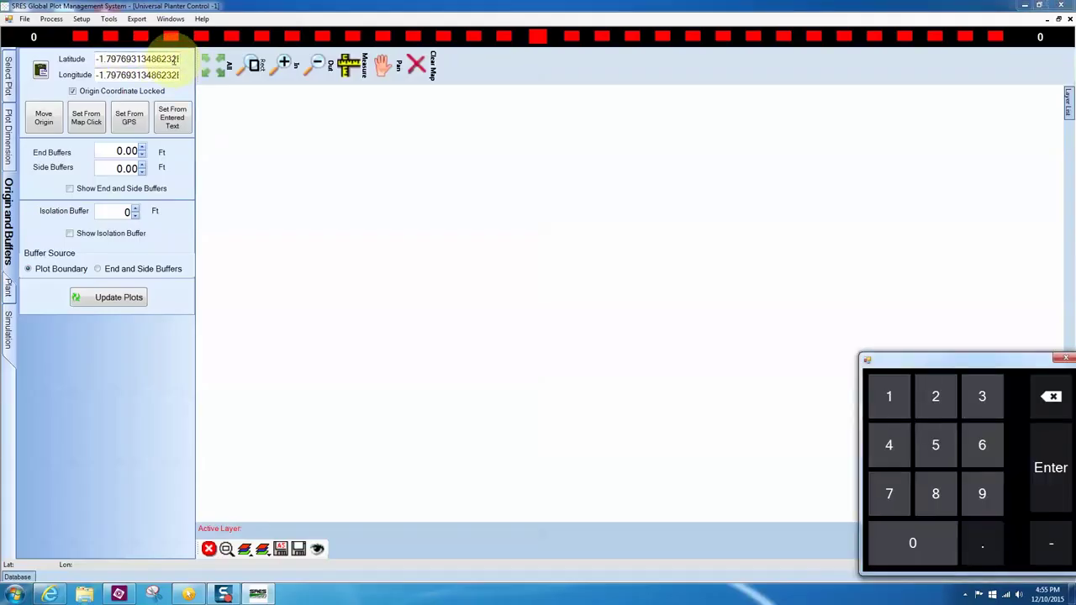
- Enter origin latitude 38.0374 and longitude -97.9358, unlock the origin coordinate and set the plot origin from the entered text
left_click(174, 60)
left_click(137, 65)
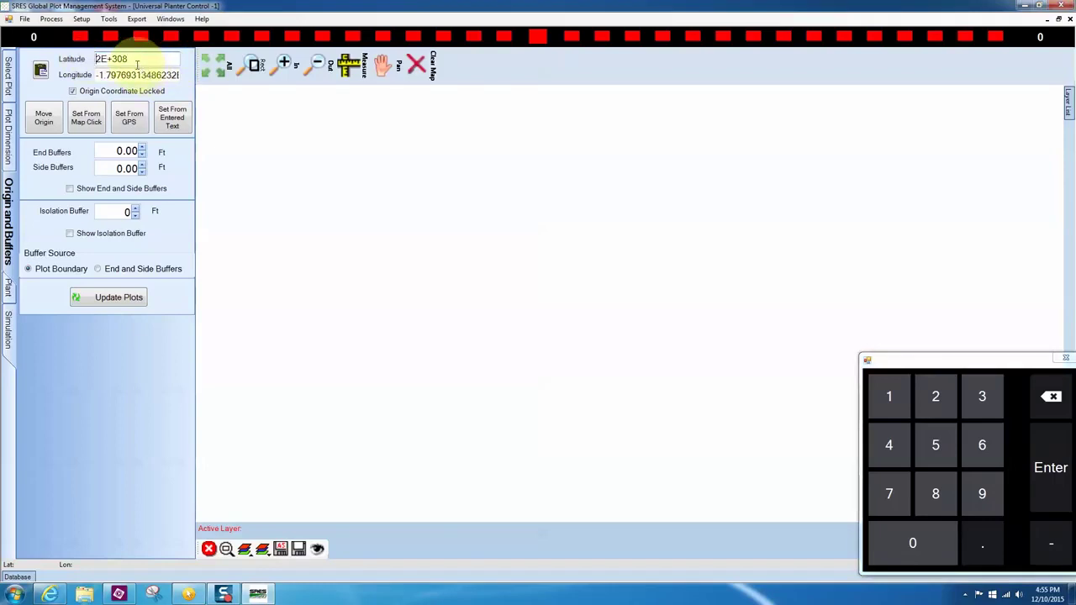
left_click_drag(137, 65, 99, 57)
type("38.0374")
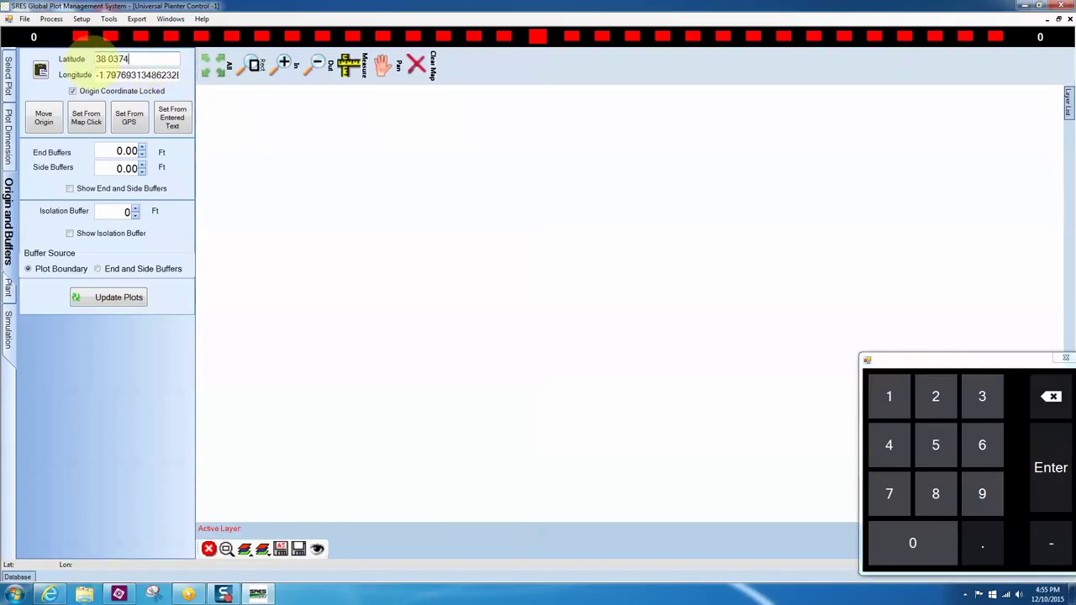
left_click_drag(173, 75, 95, 75)
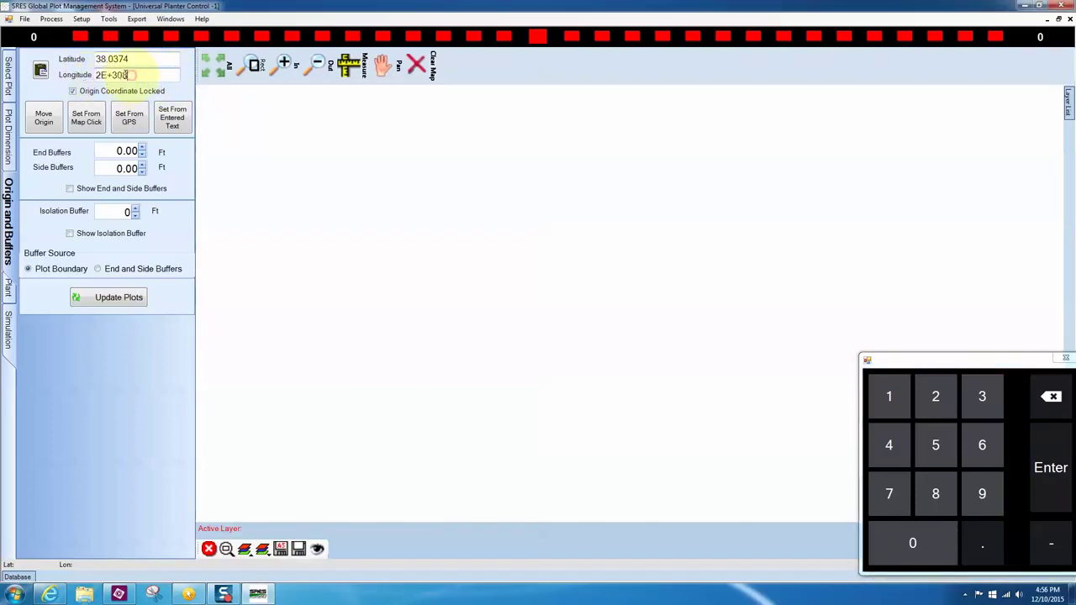
type("-97.9358")
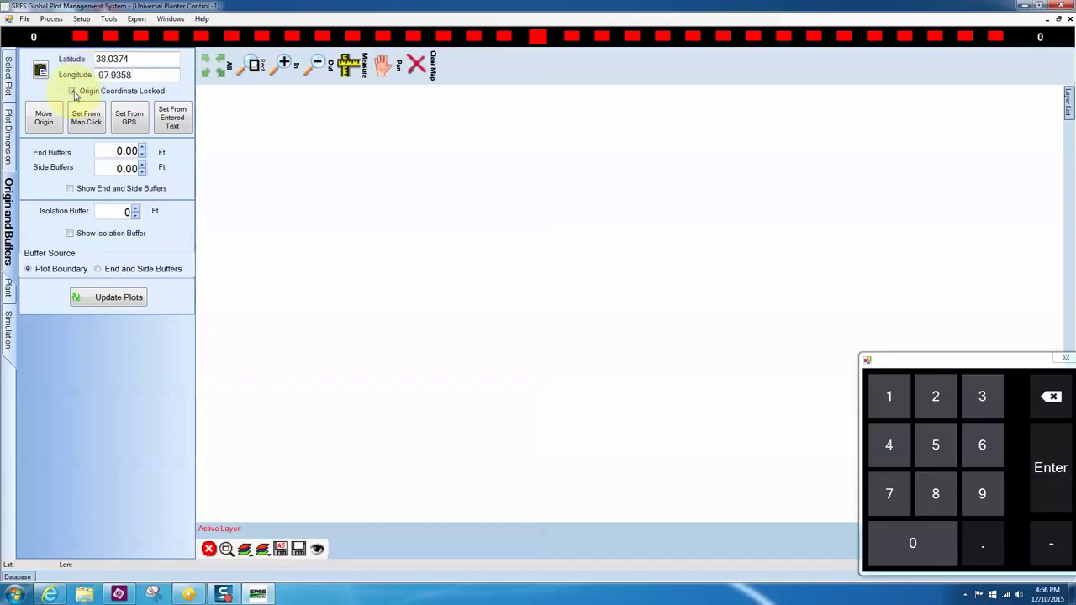
left_click(72, 91)
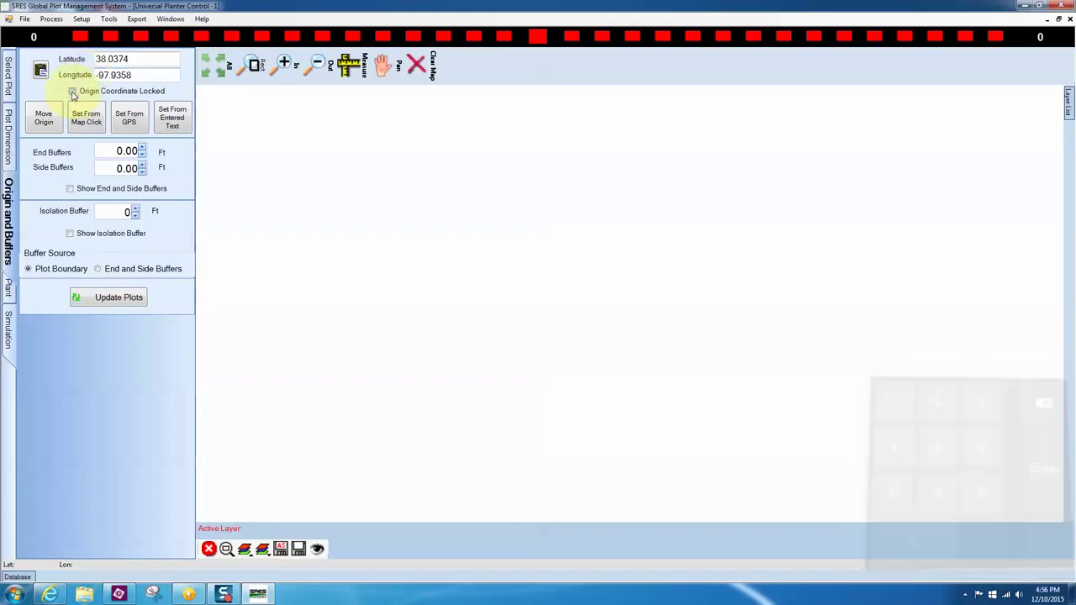
left_click(169, 119)
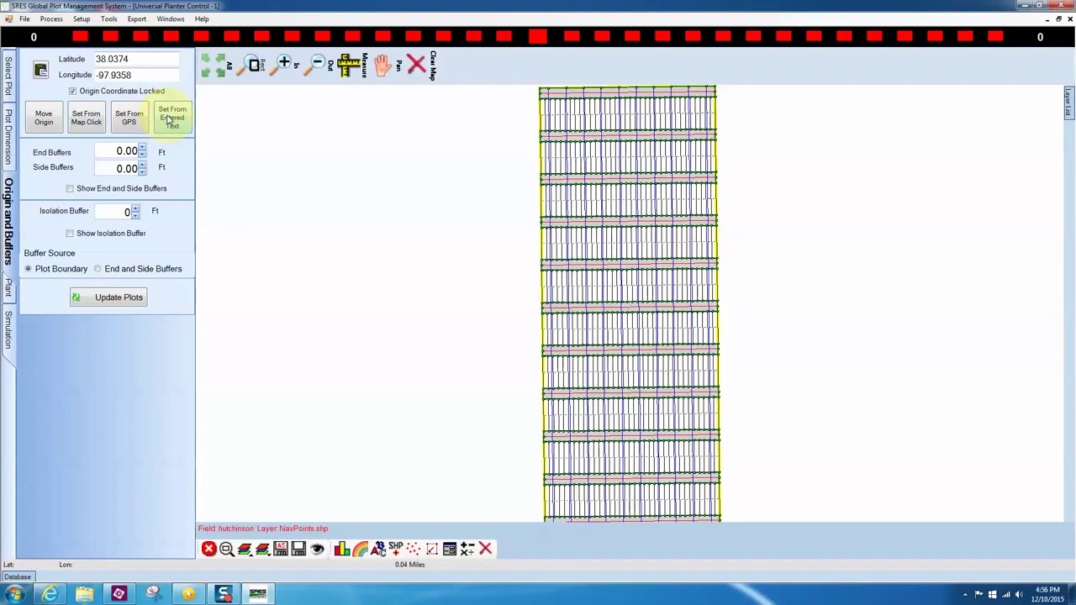
- Set the plot dimensions to 7 rows per plot and a planting direction of 315 degrees, and update the plots
left_click(10, 138)
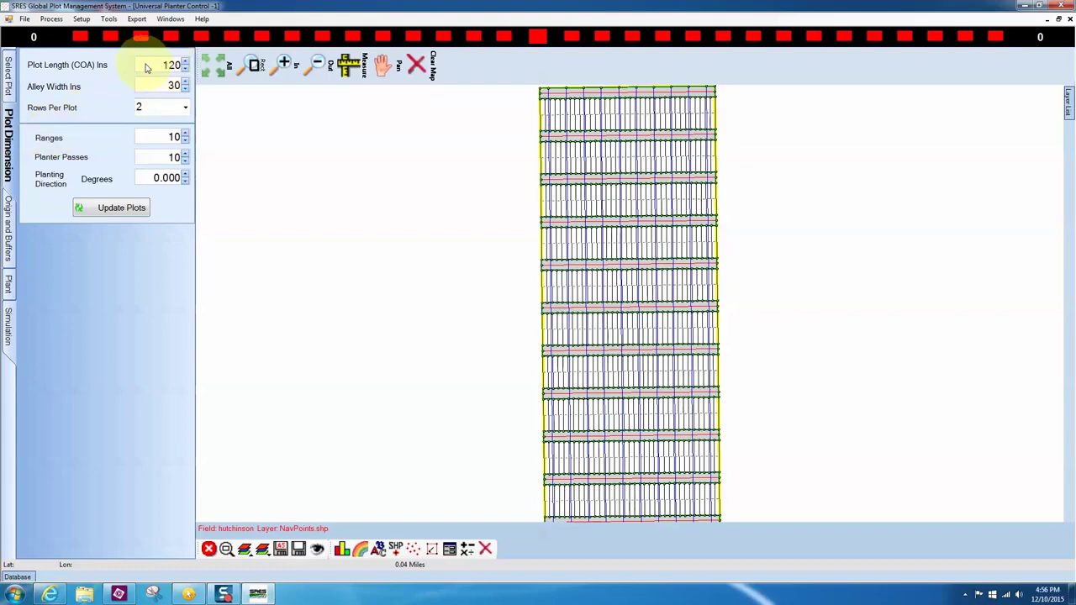
left_click(185, 106)
left_click(148, 197)
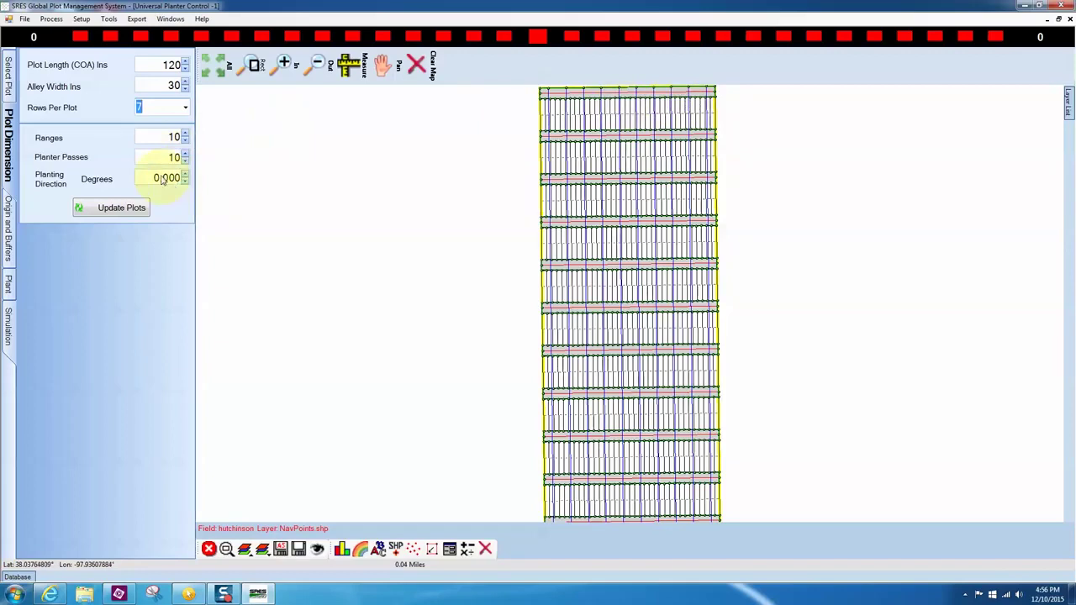
left_click(168, 185)
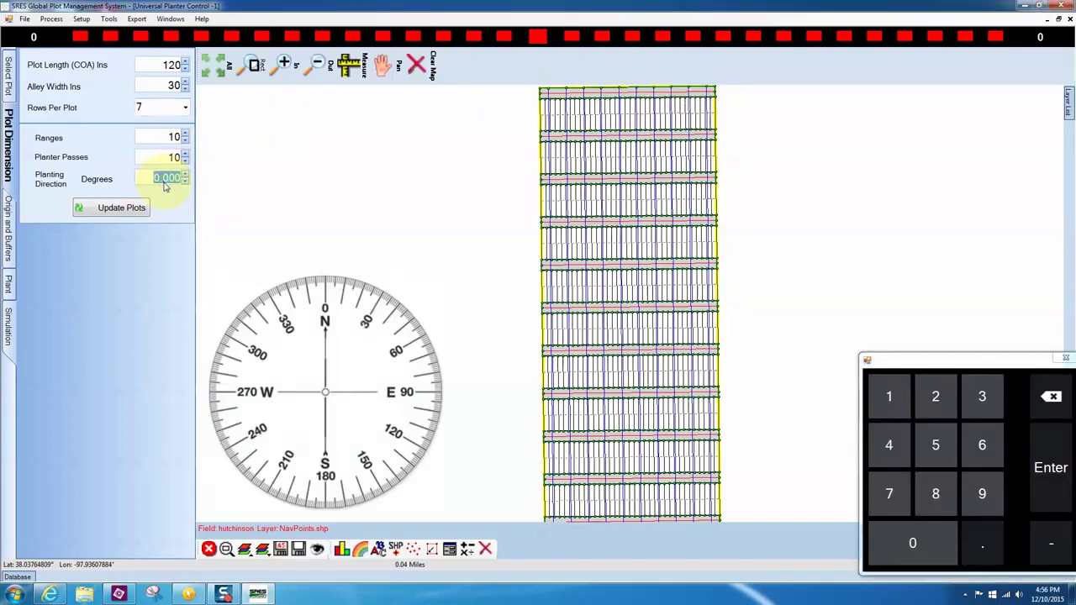
type("315")
left_click(131, 210)
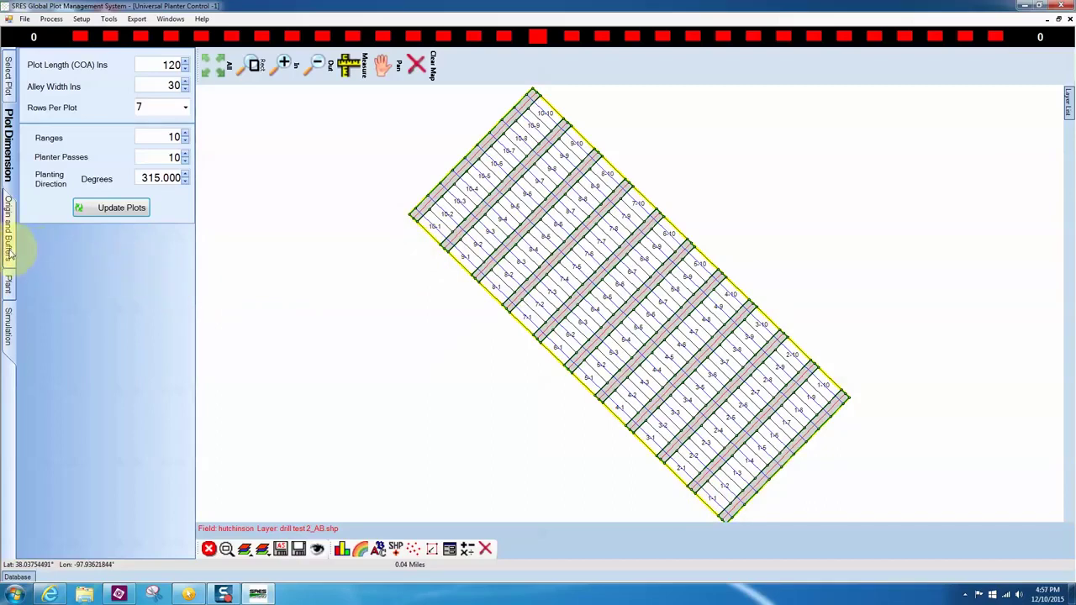
- Add the Bing Aerial Map as the web map background behind the plot layout
left_click(10, 80)
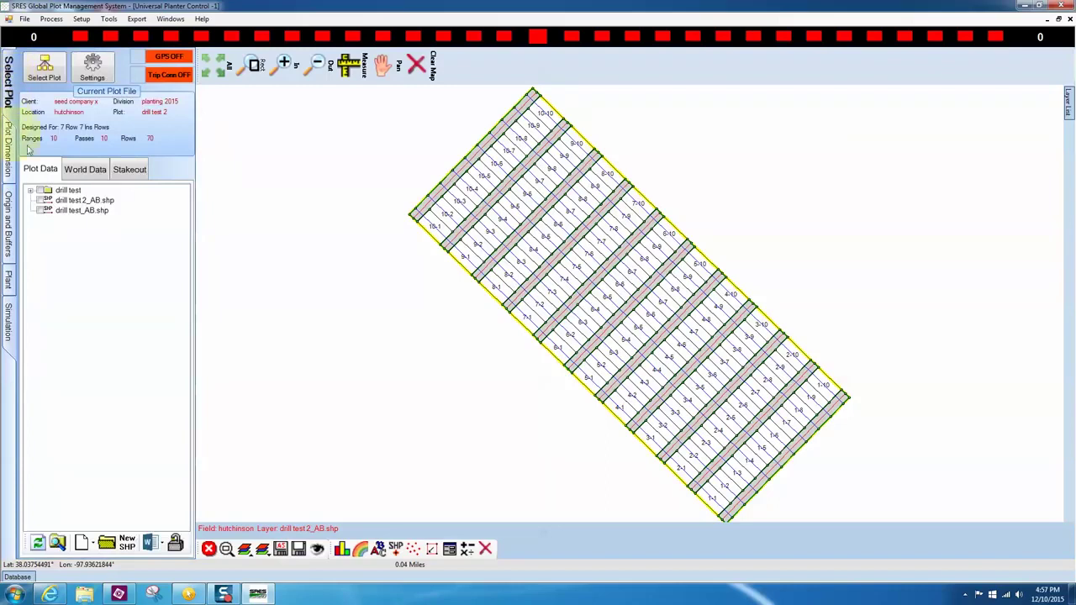
left_click(83, 169)
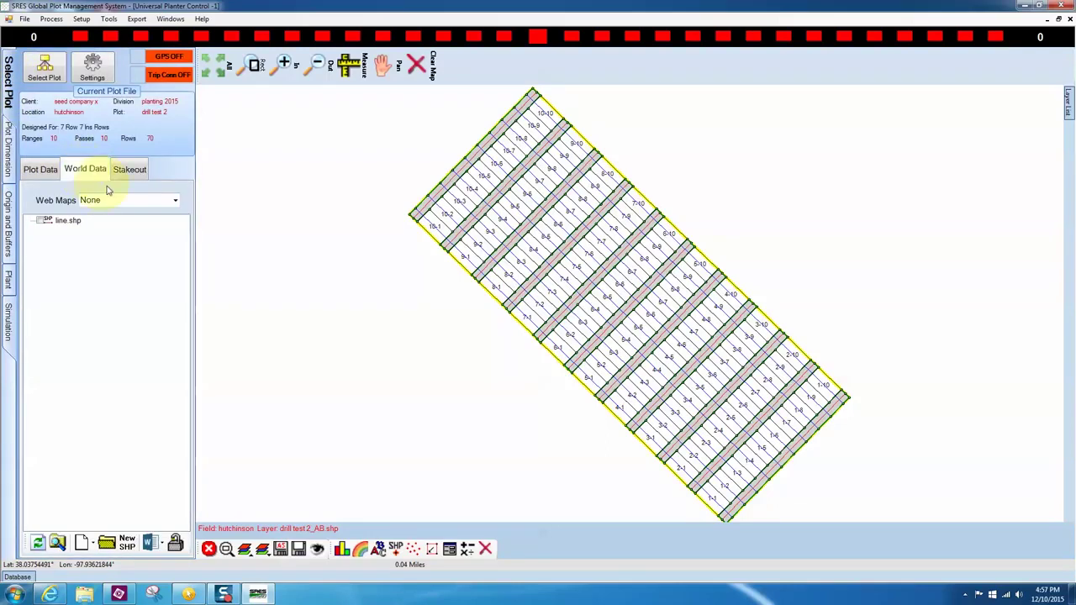
left_click(174, 200)
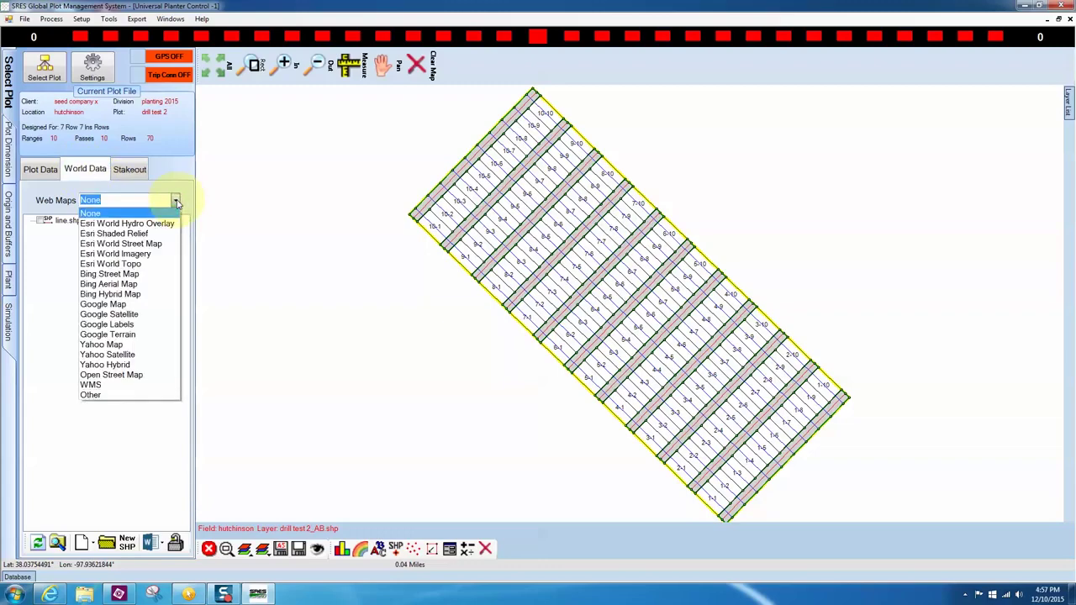
left_click(116, 285)
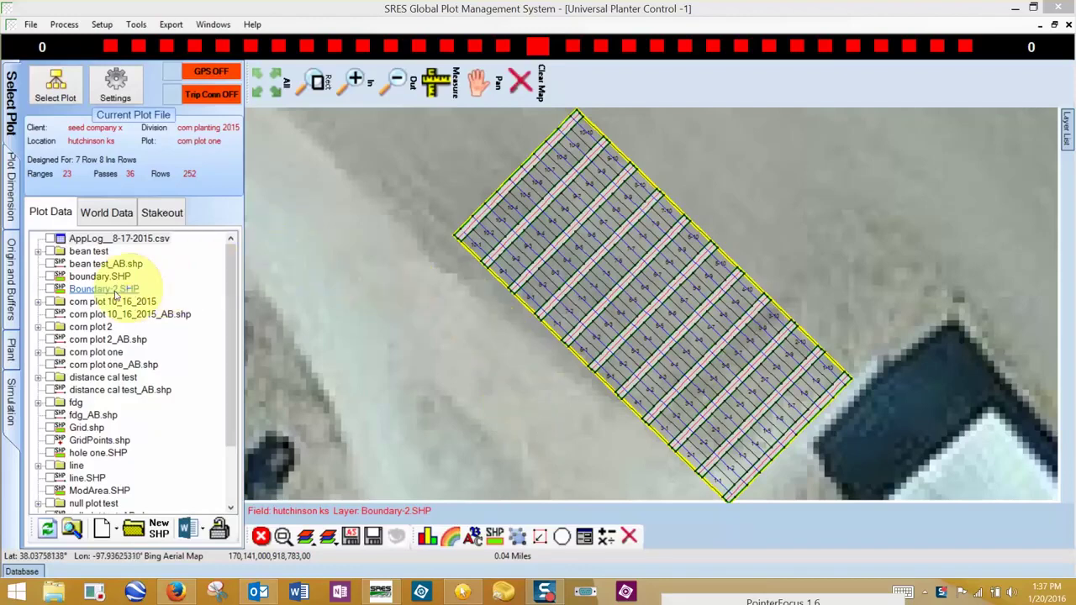
- Show the Boundary-2.SHP layer on the map and frame the plot layout within the field boundary
left_click(49, 289)
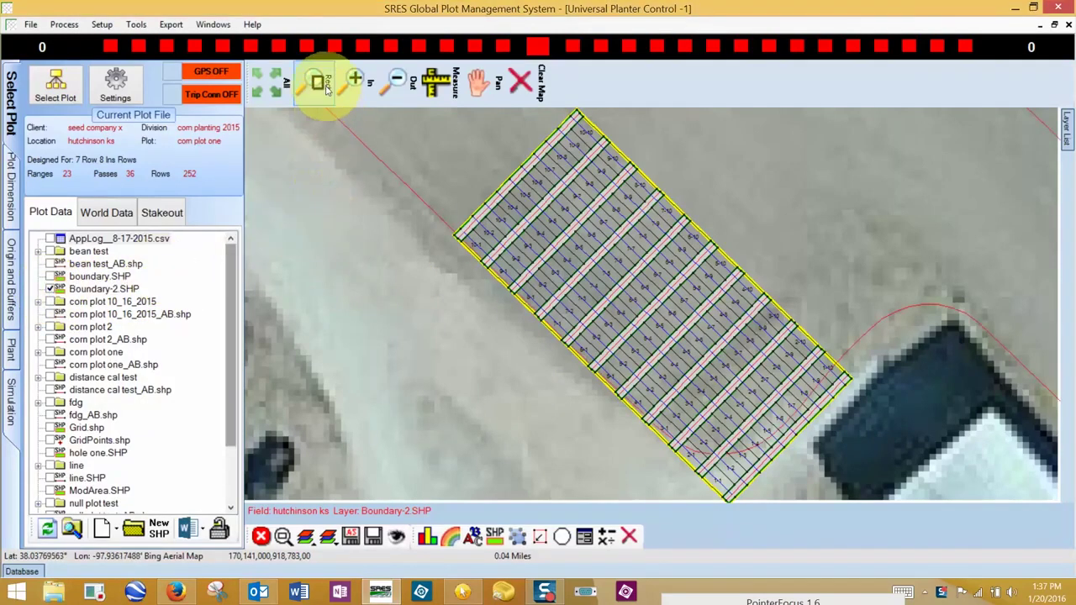
left_click(272, 88)
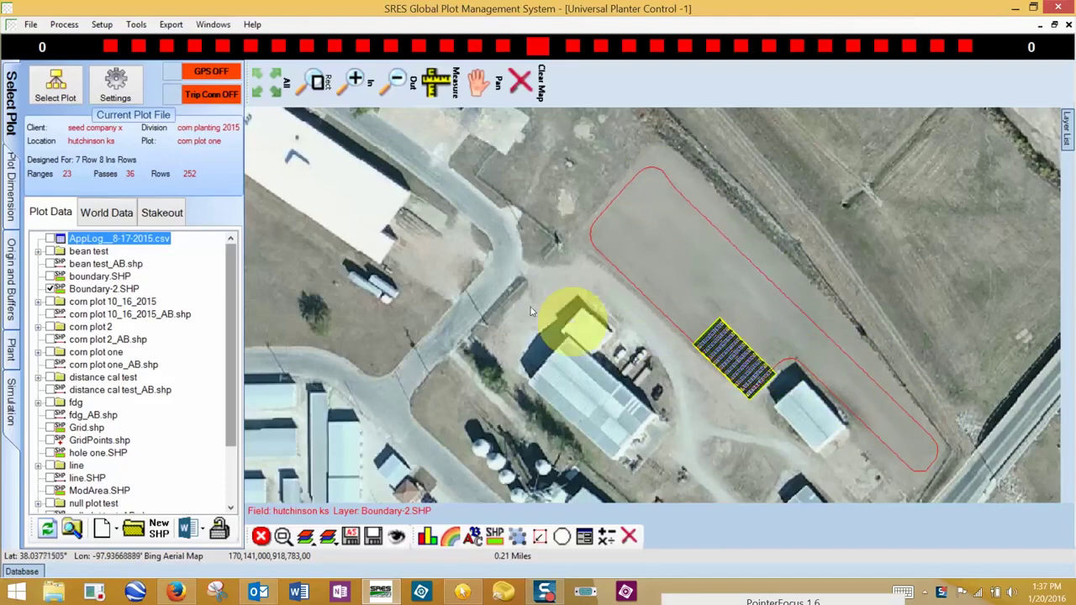
left_click(355, 80)
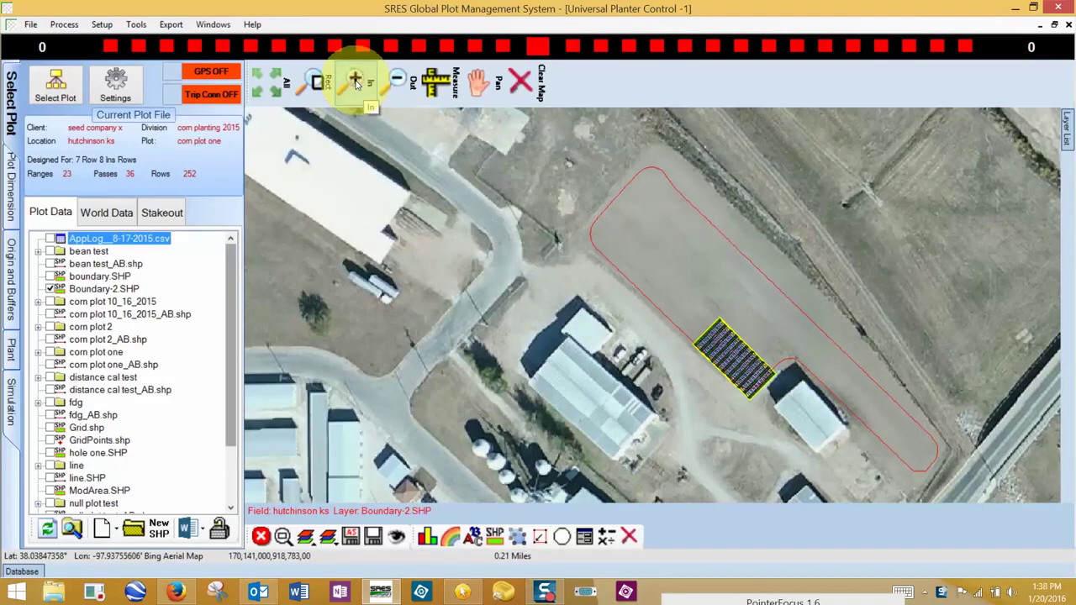
left_click(714, 300)
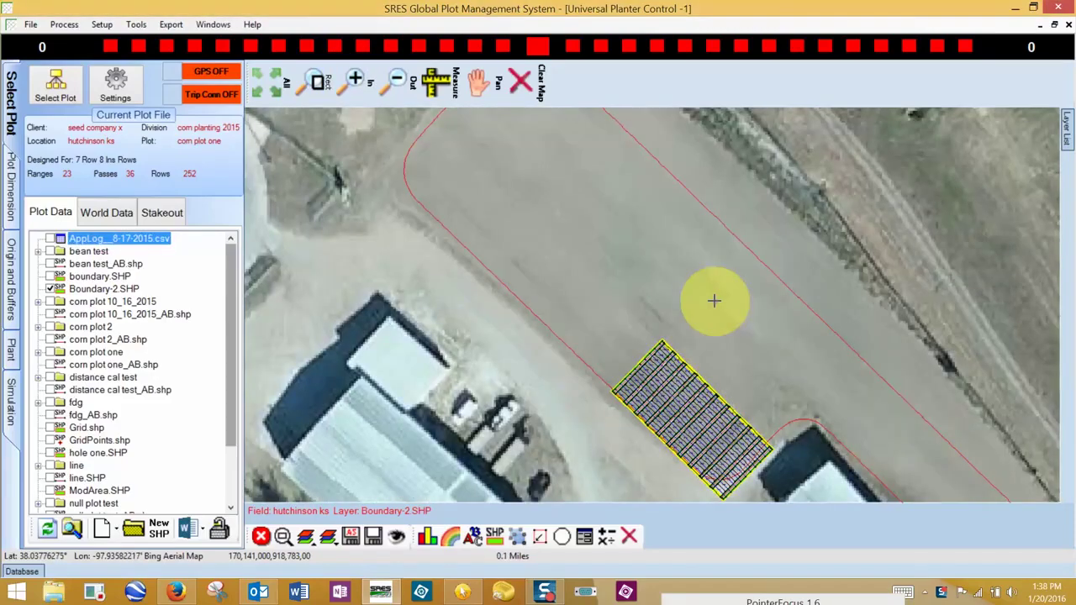
- Move the plot origin 4 ft to the right on a 45-degree heading and apply the new origin
left_click(11, 279)
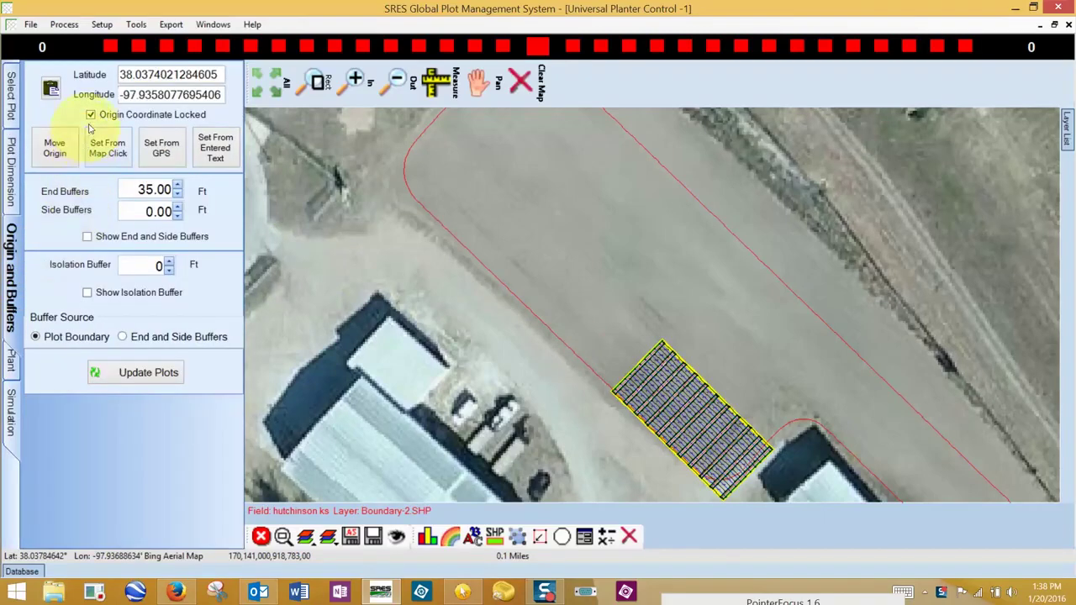
left_click(55, 152)
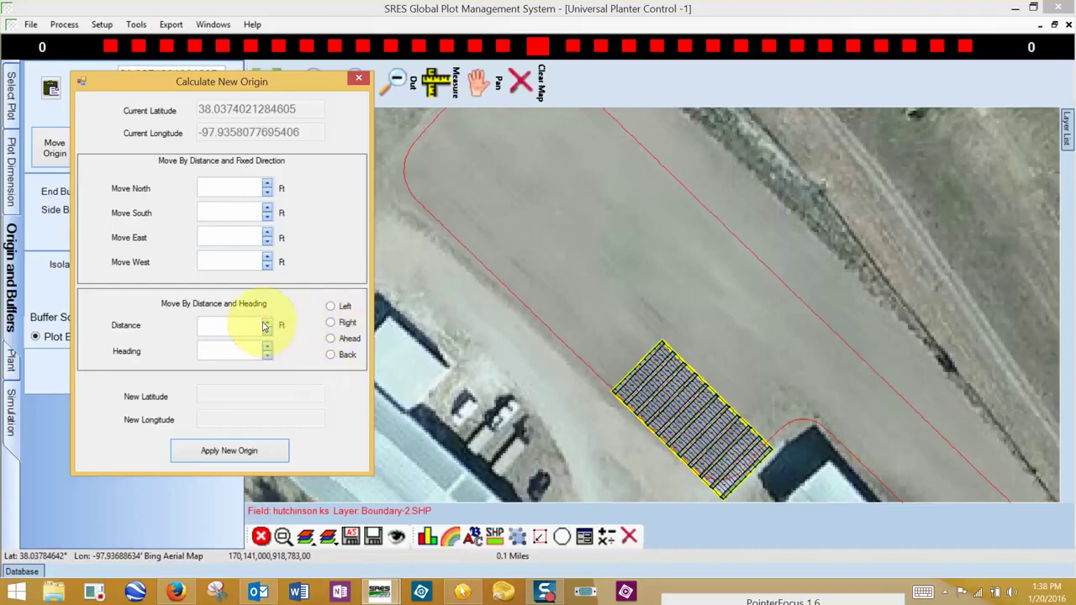
left_click(331, 324)
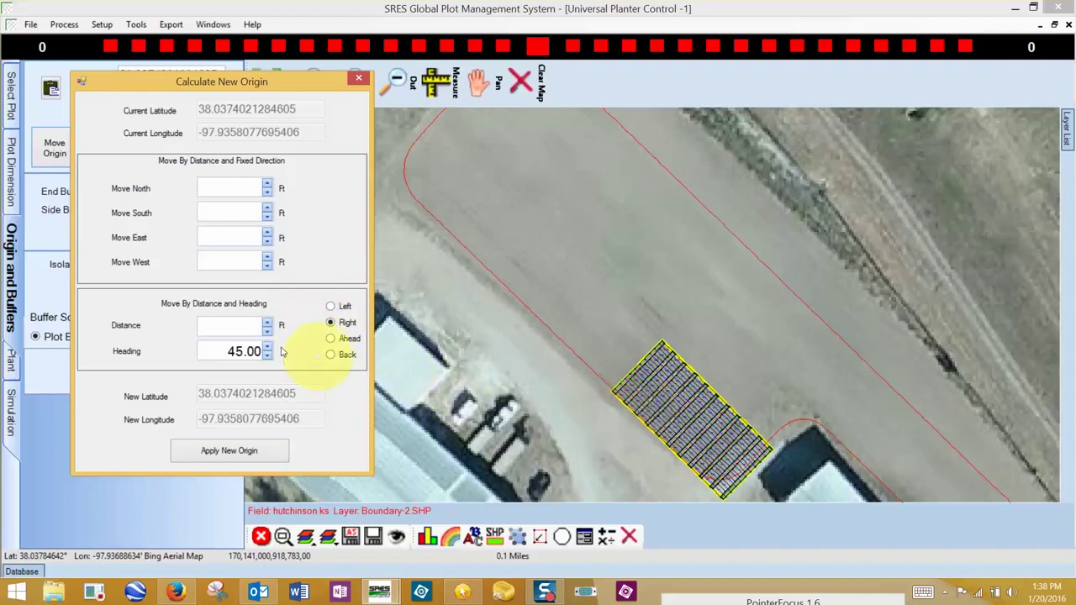
left_click(253, 327)
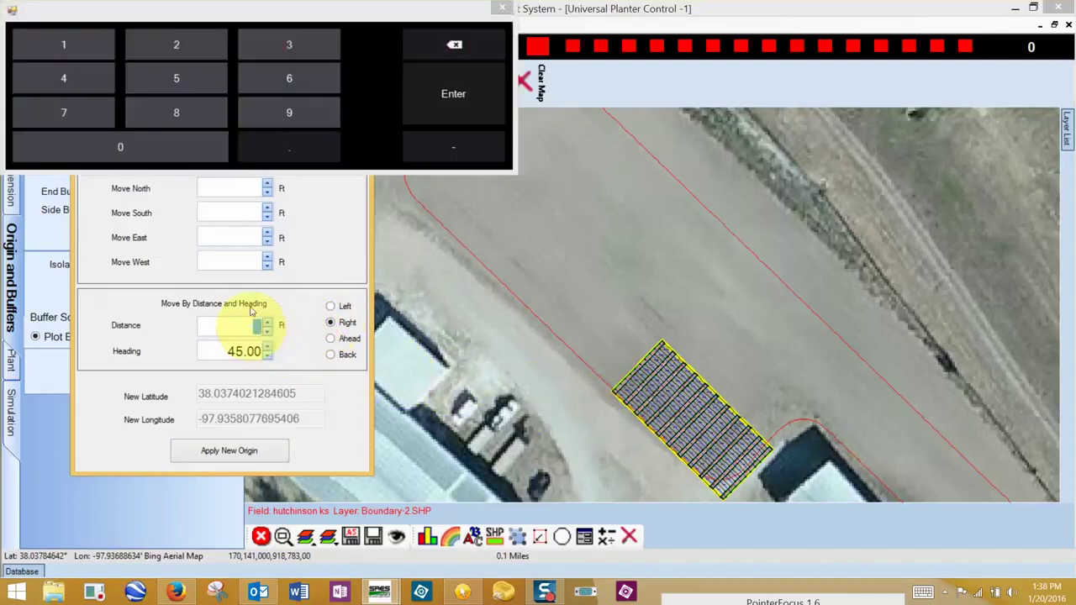
left_click(67, 81)
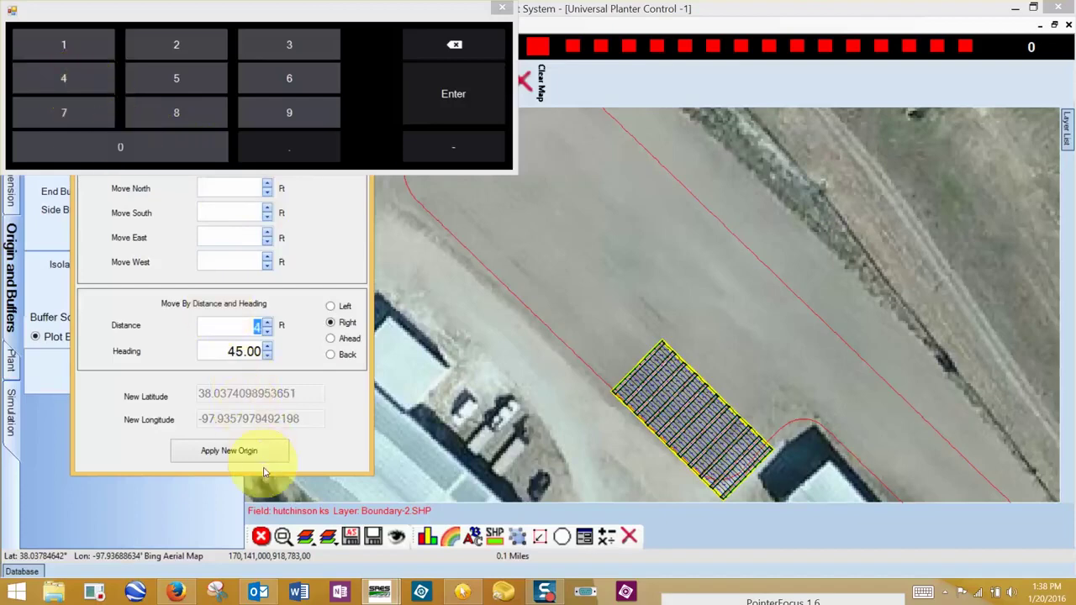
left_click(244, 451)
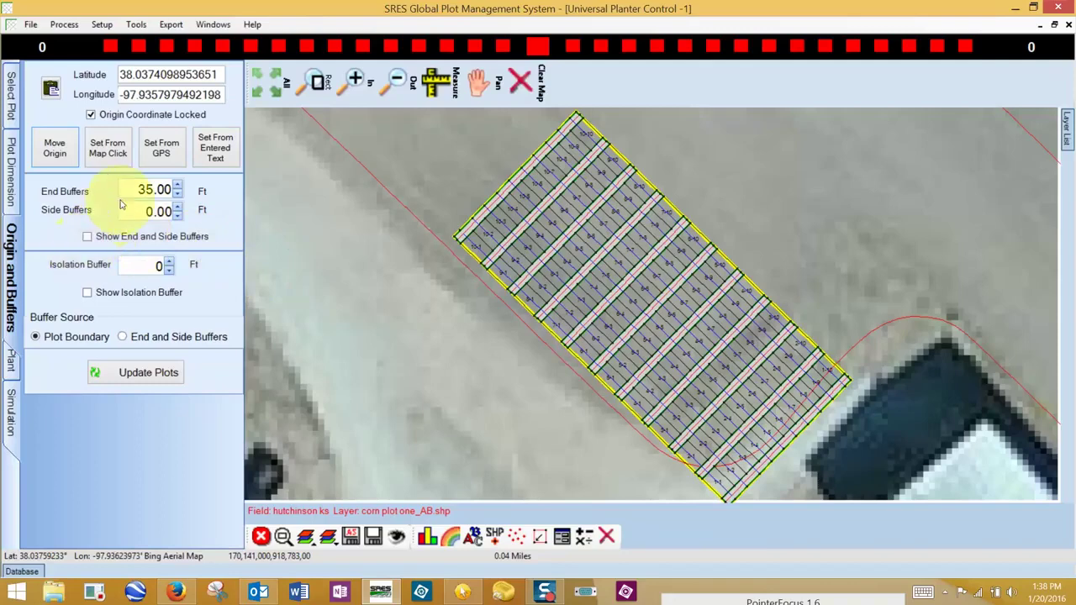
- Unlock the origin coordinate, move the plot origin 12 ft ahead on the 315-degree heading and apply it
left_click(91, 115)
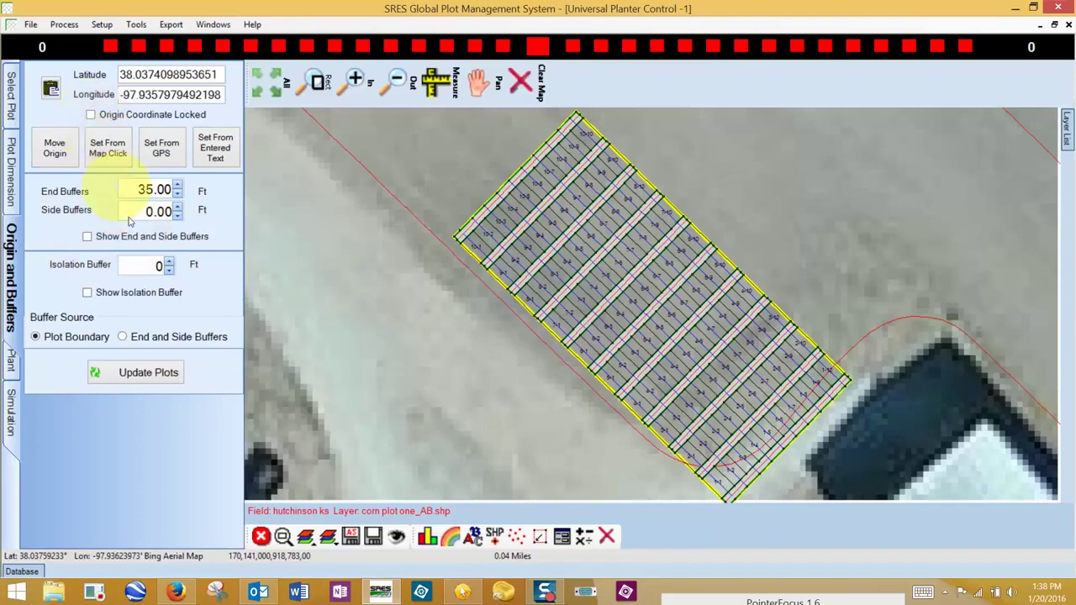
left_click(63, 153)
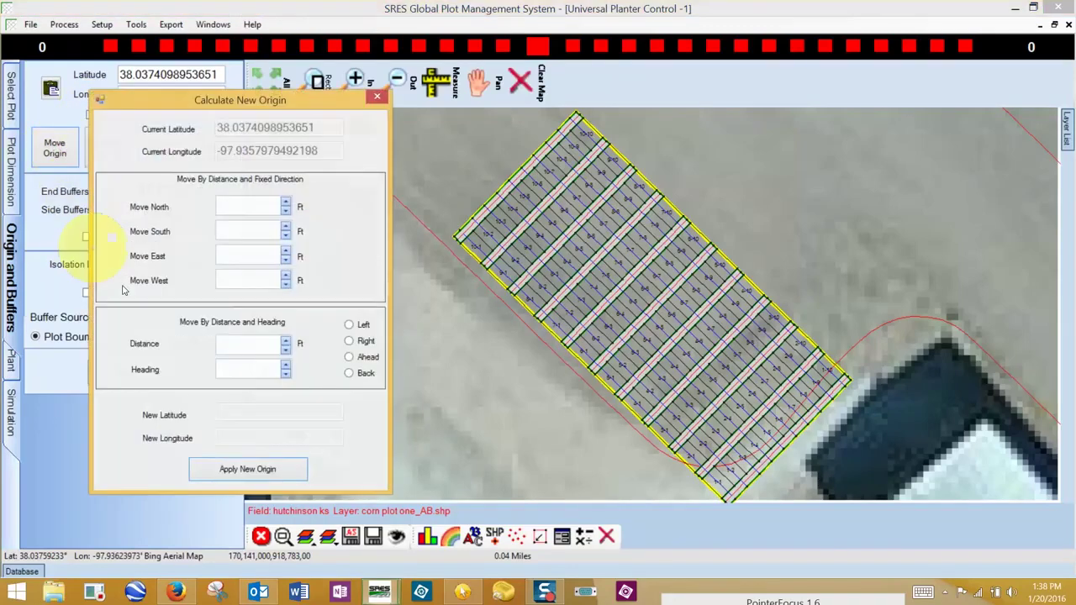
left_click(350, 358)
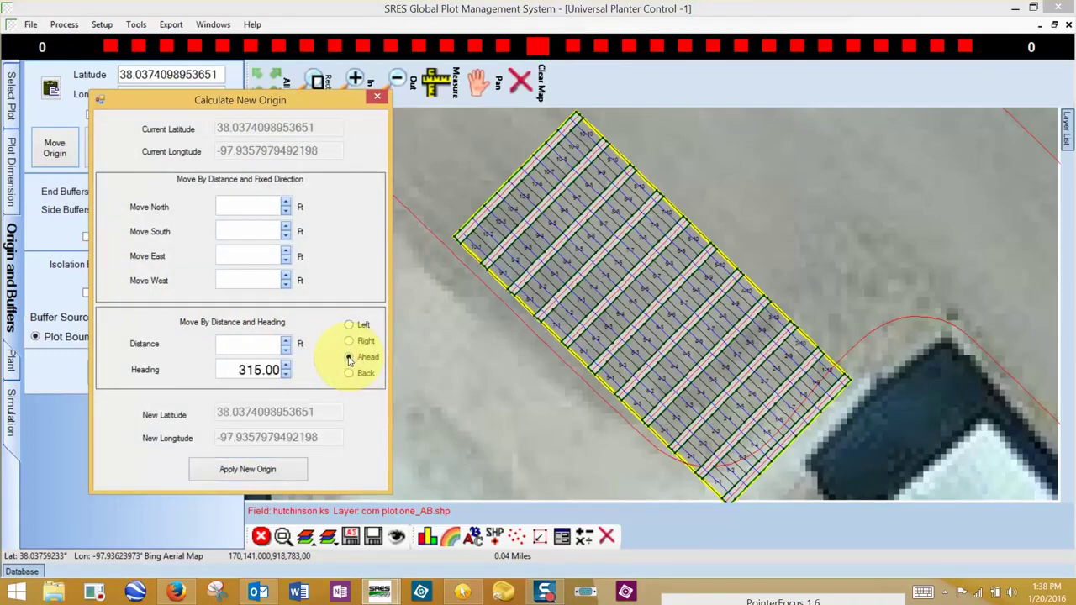
left_click(260, 353)
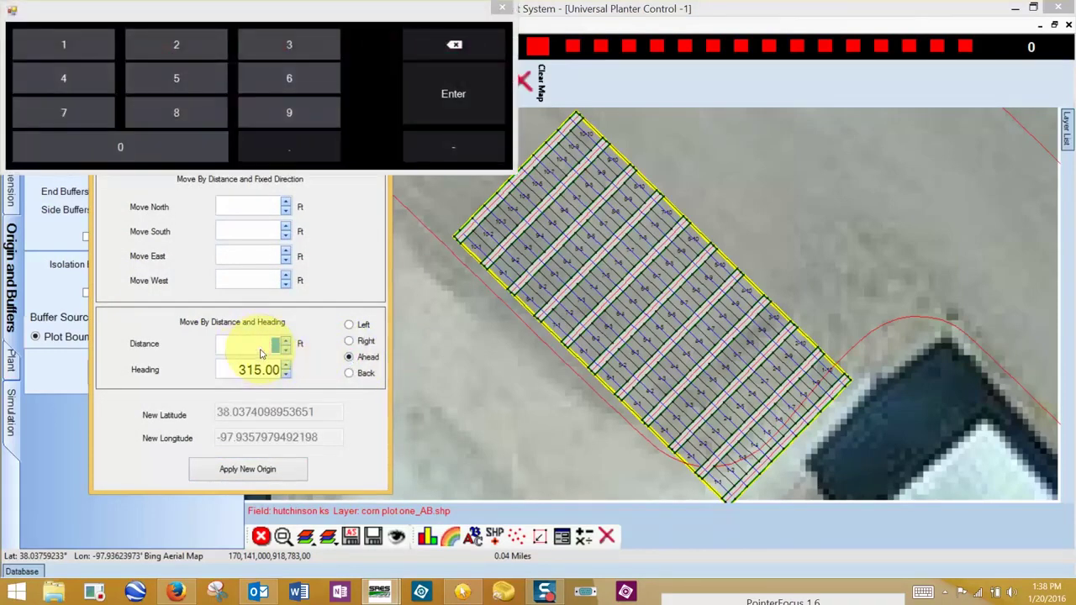
type("12")
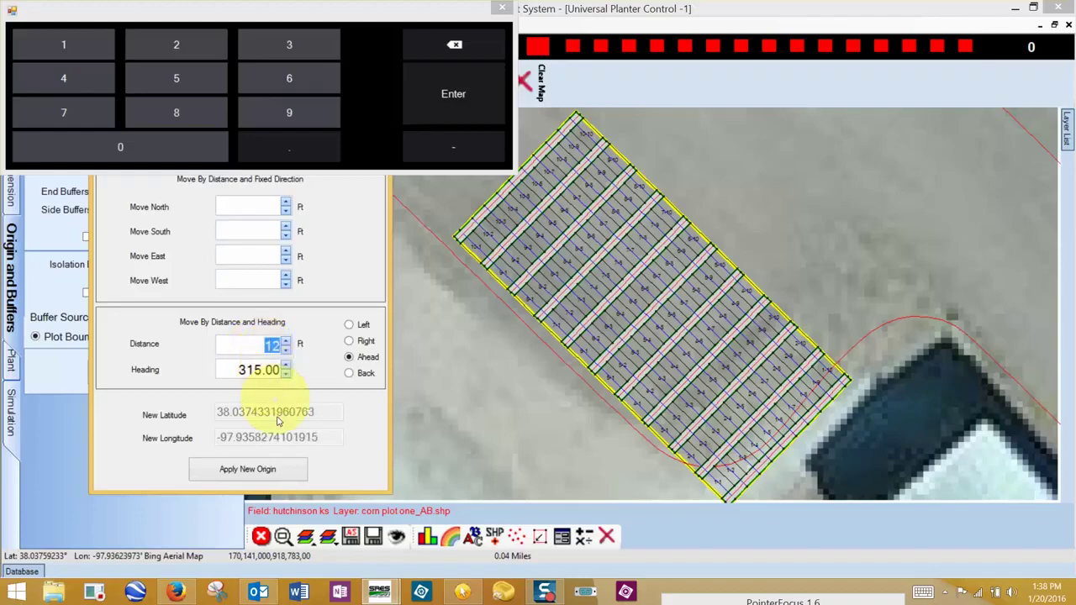
left_click(273, 468)
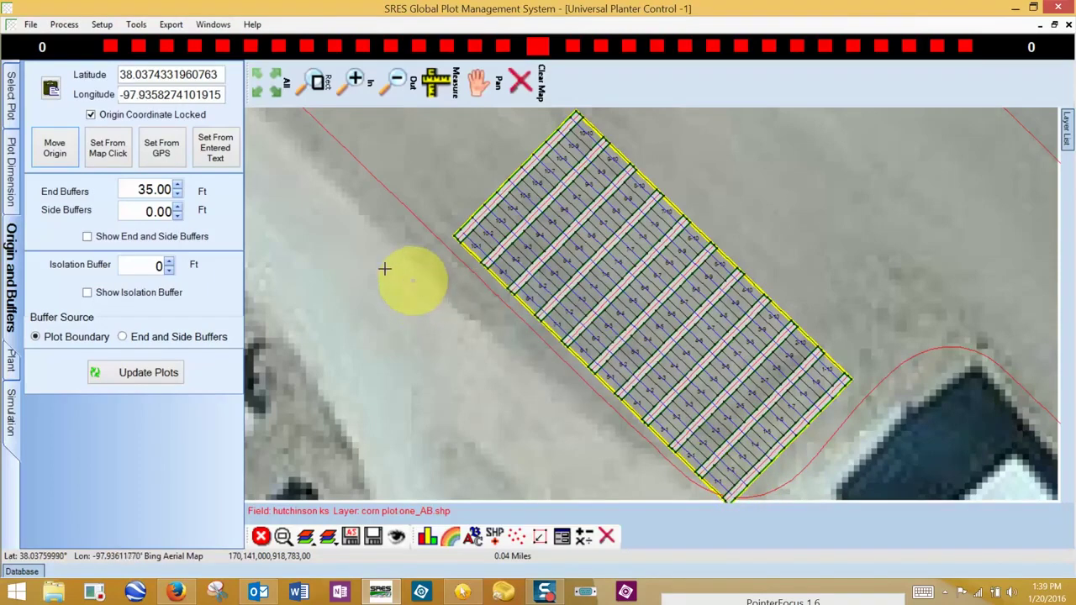
- Show the end and side buffers, and move the unlocked plot origin ahead 35 ft, the end-buffer length, on the 315-degree heading
left_click(280, 90)
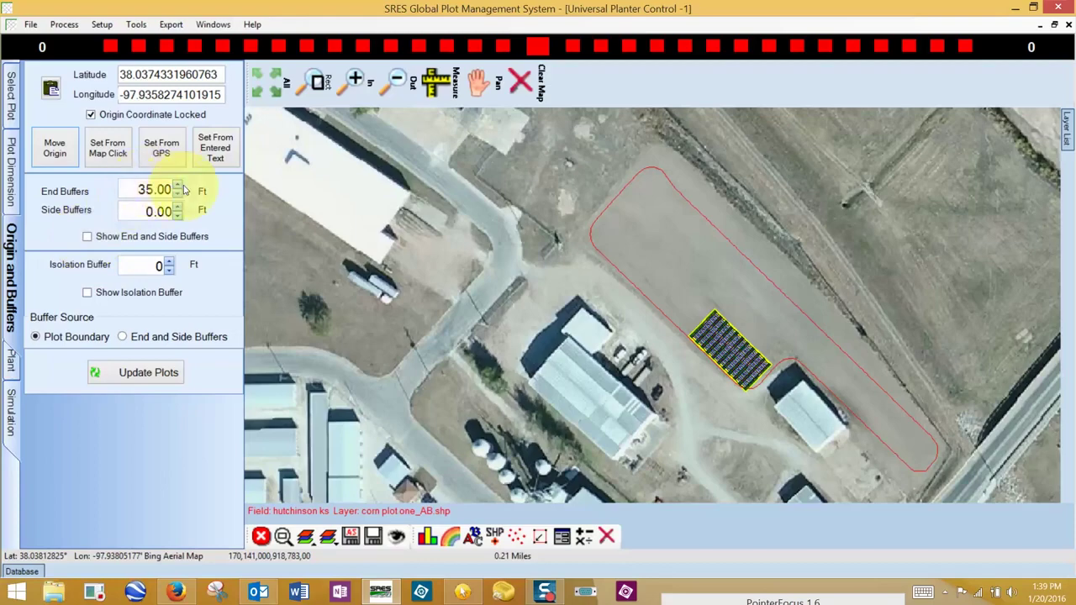
left_click(88, 239)
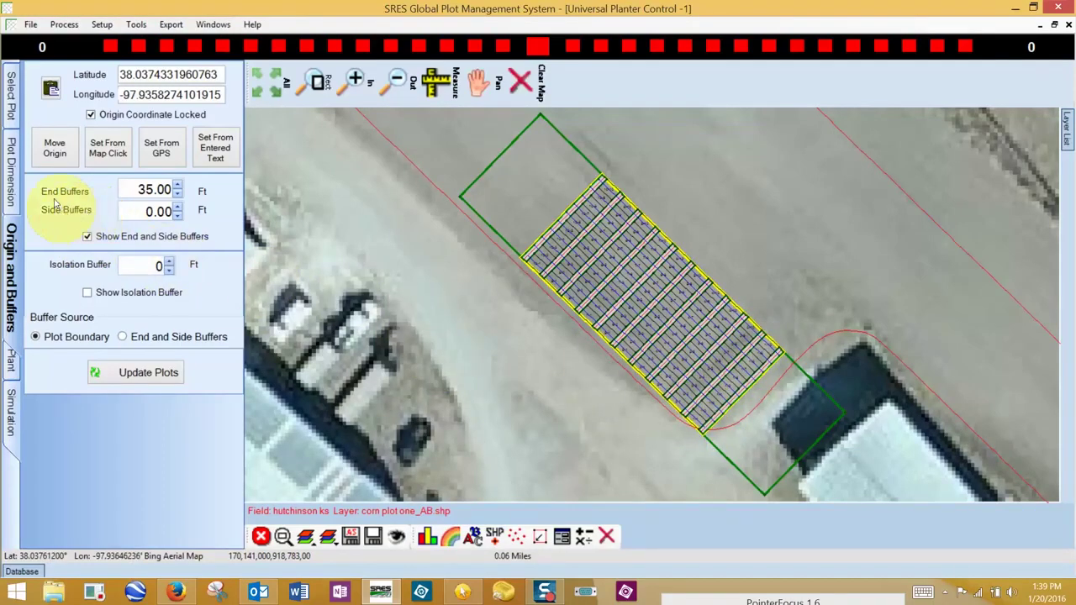
left_click(90, 115)
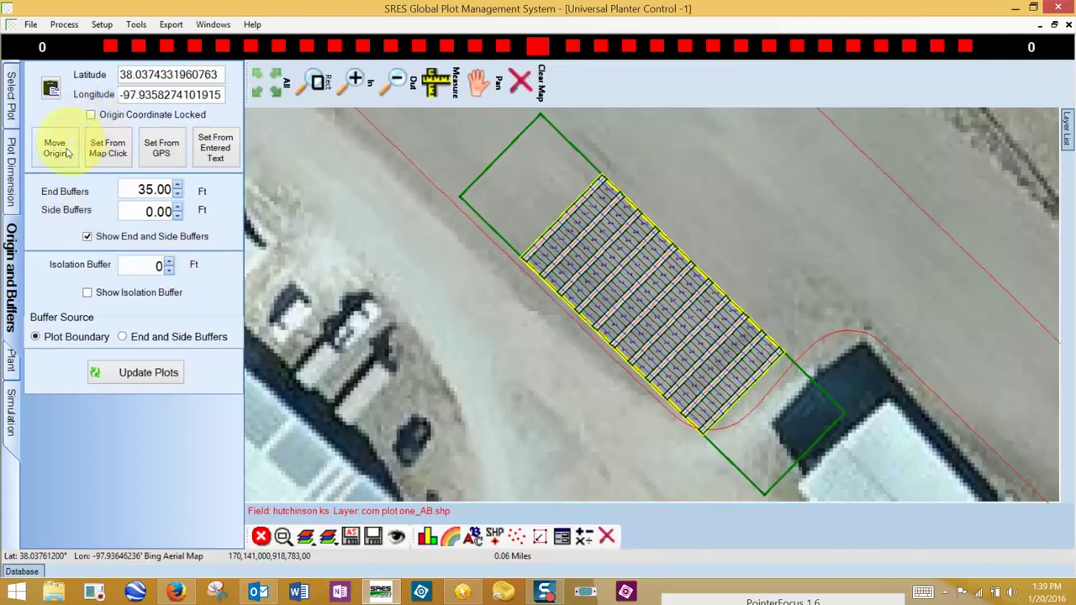
left_click(53, 148)
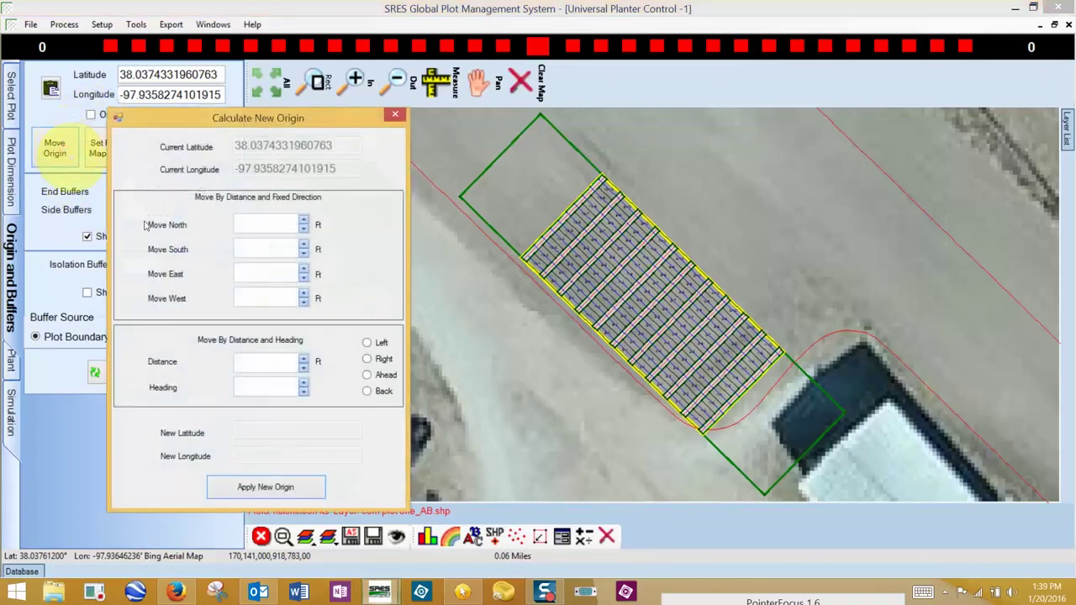
left_click(367, 376)
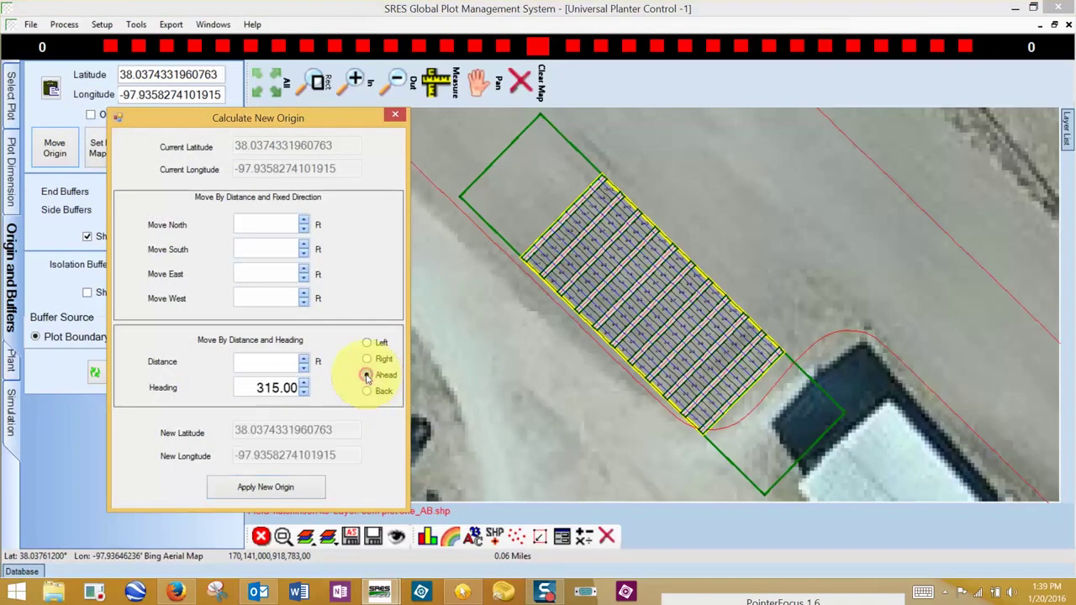
left_click(289, 368)
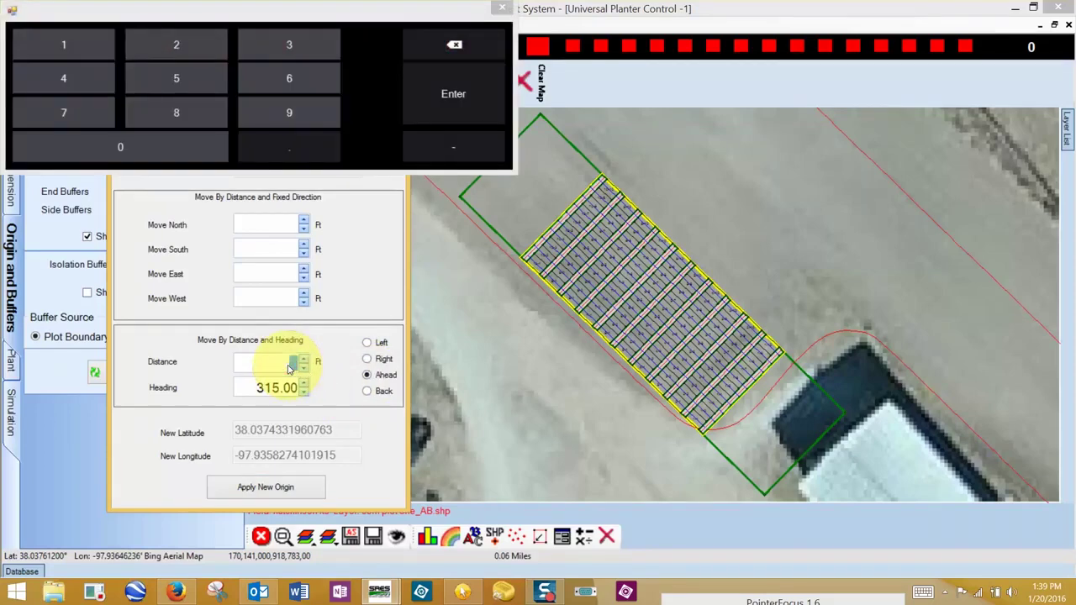
scroll(289, 369, "up", 1)
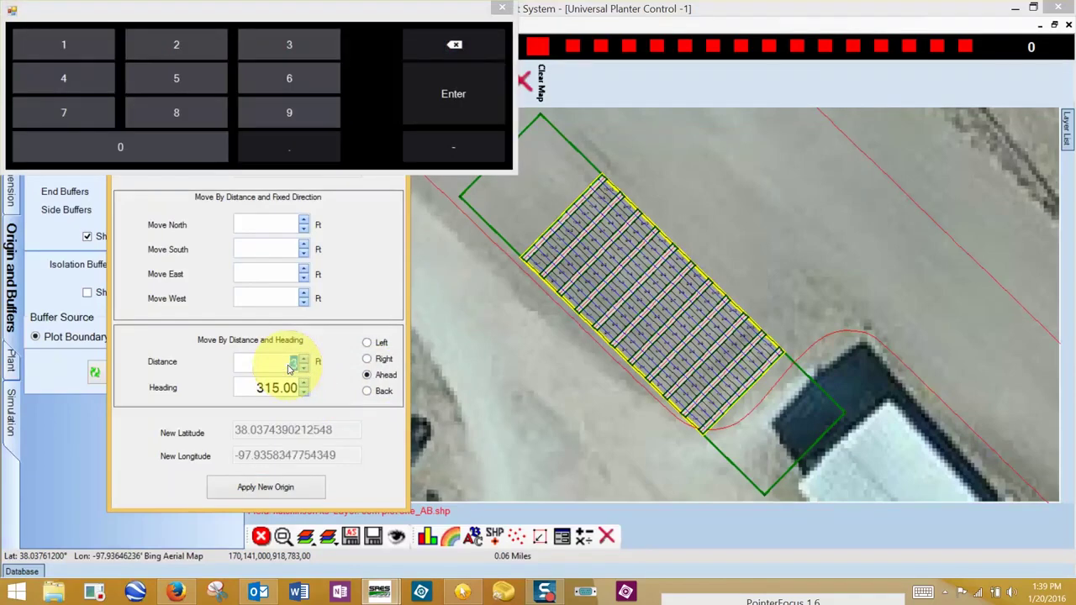
scroll(289, 369, "up", 1)
left_click(283, 487)
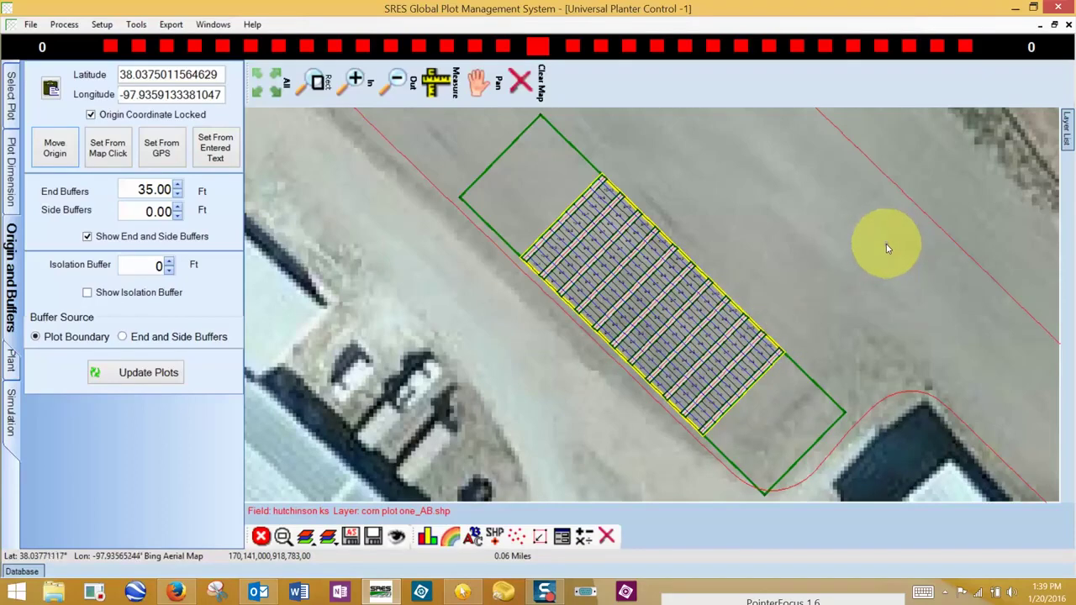
- Measure the gap from the plot's eastern corner straight across to the northeastern field boundary
left_click(437, 84)
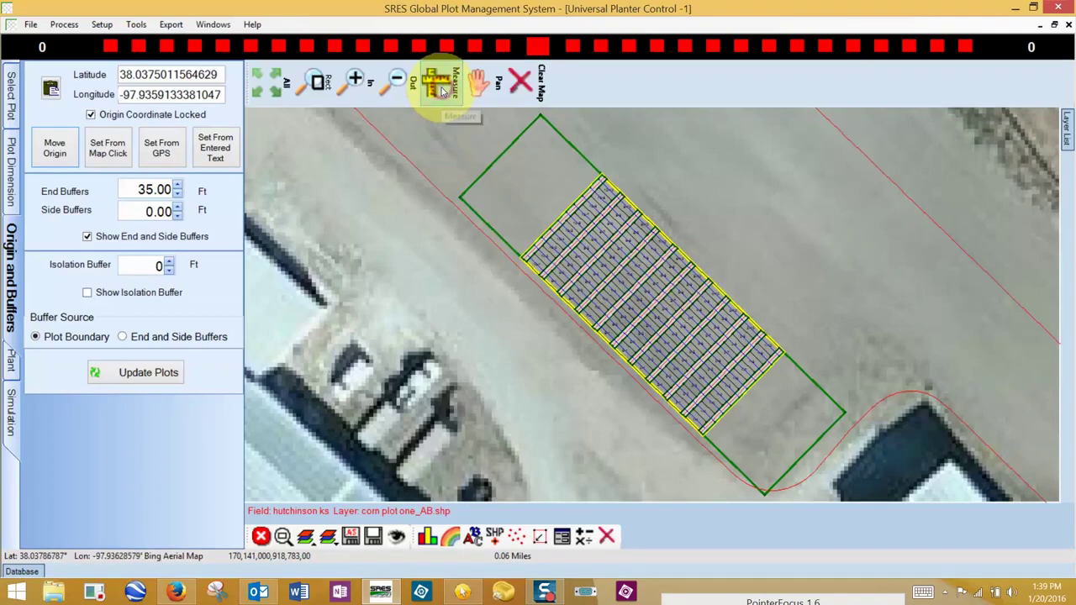
left_click(782, 349)
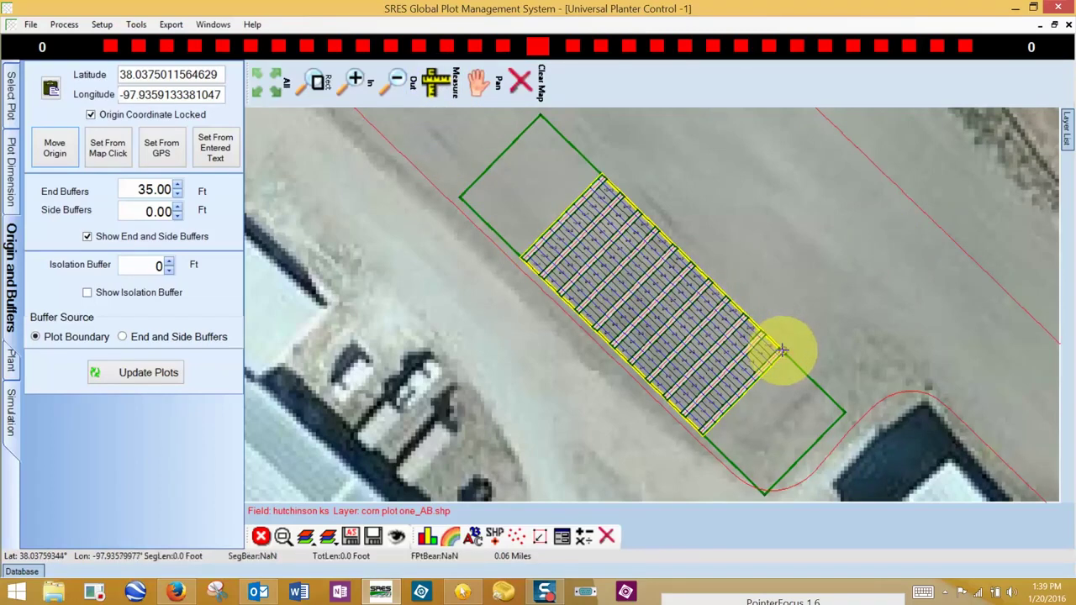
right_click(917, 213)
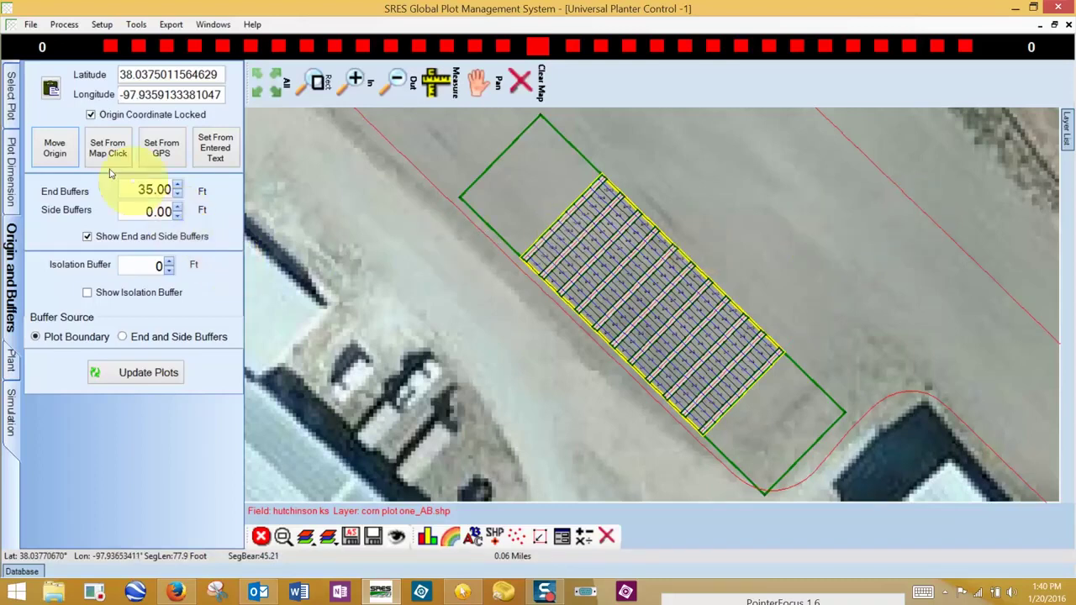
- Set the planter passes to 26 and update the plots
left_click(14, 200)
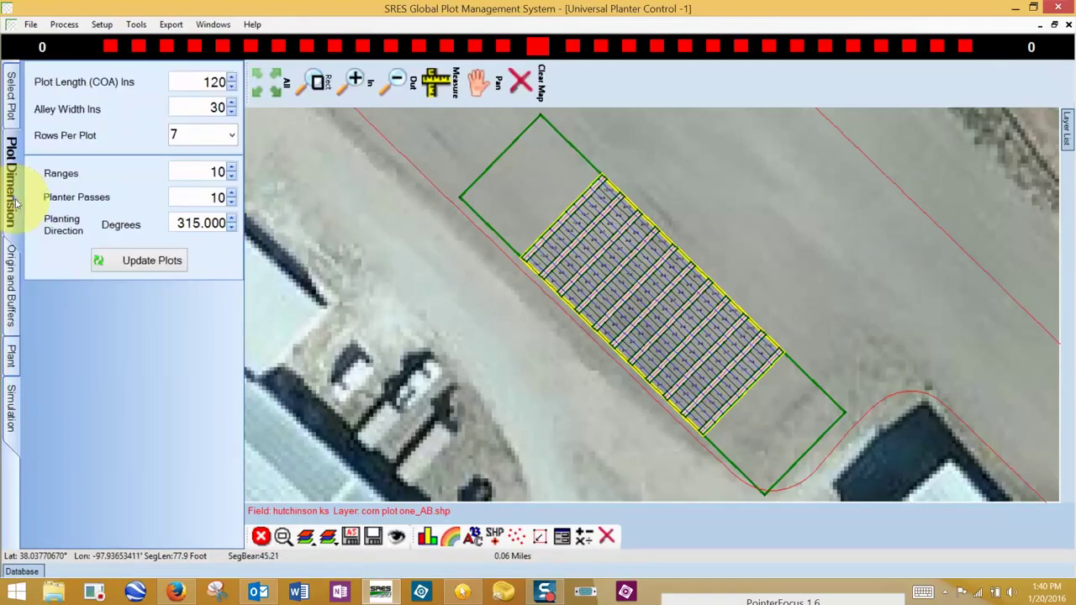
left_click(216, 198)
double_click(218, 199)
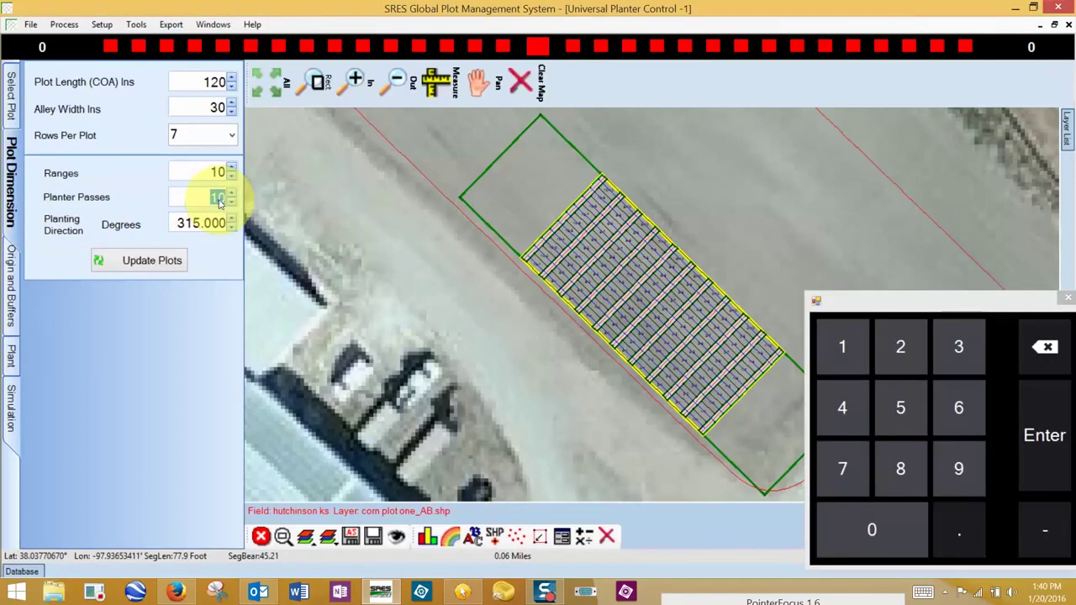
left_click(218, 199)
left_click(218, 200)
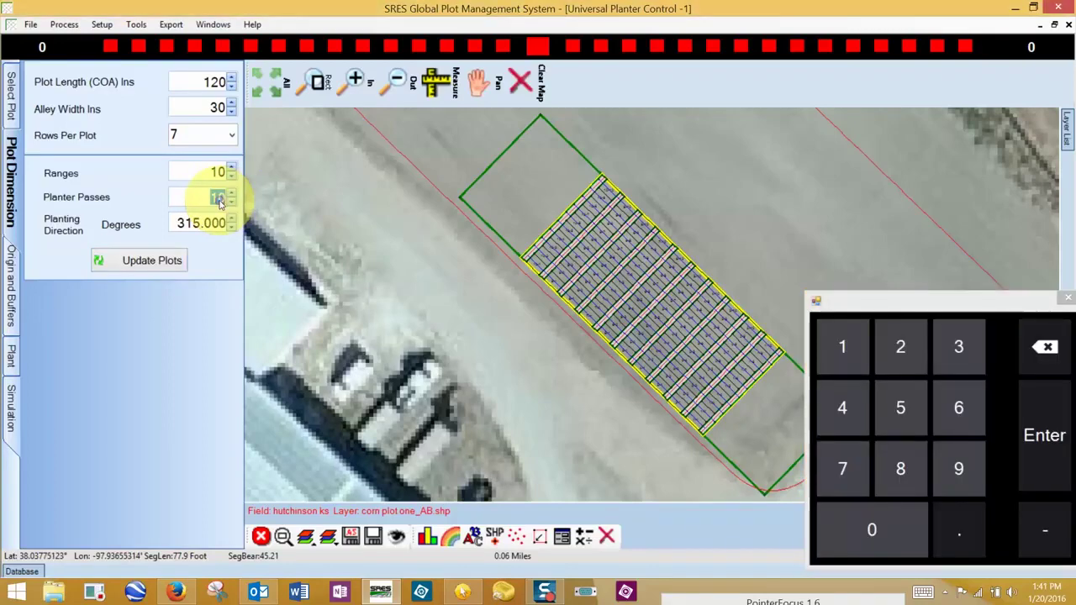
key("BackSpace")
left_click(159, 262)
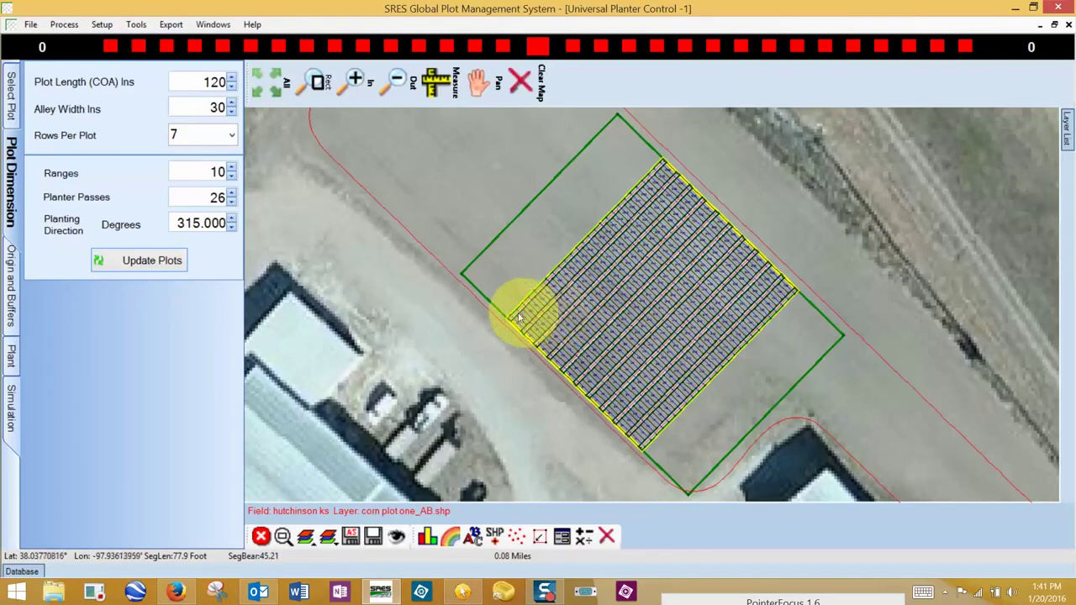
- Measure the remaining length from the northwestern end-buffer edge toward the field's northwestern end, along the planting direction
left_click(437, 81)
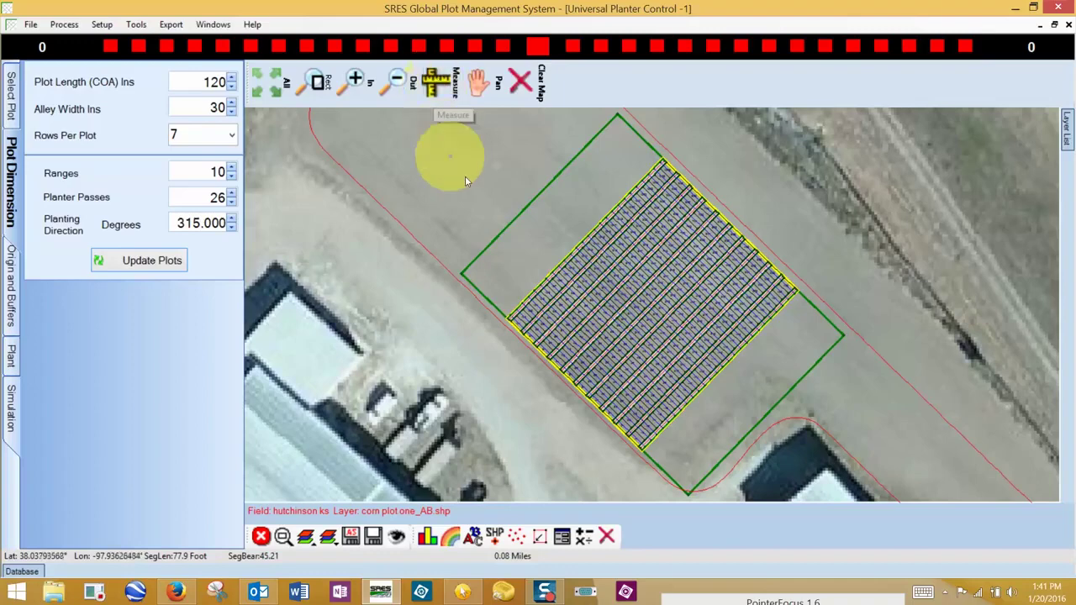
left_click(500, 229)
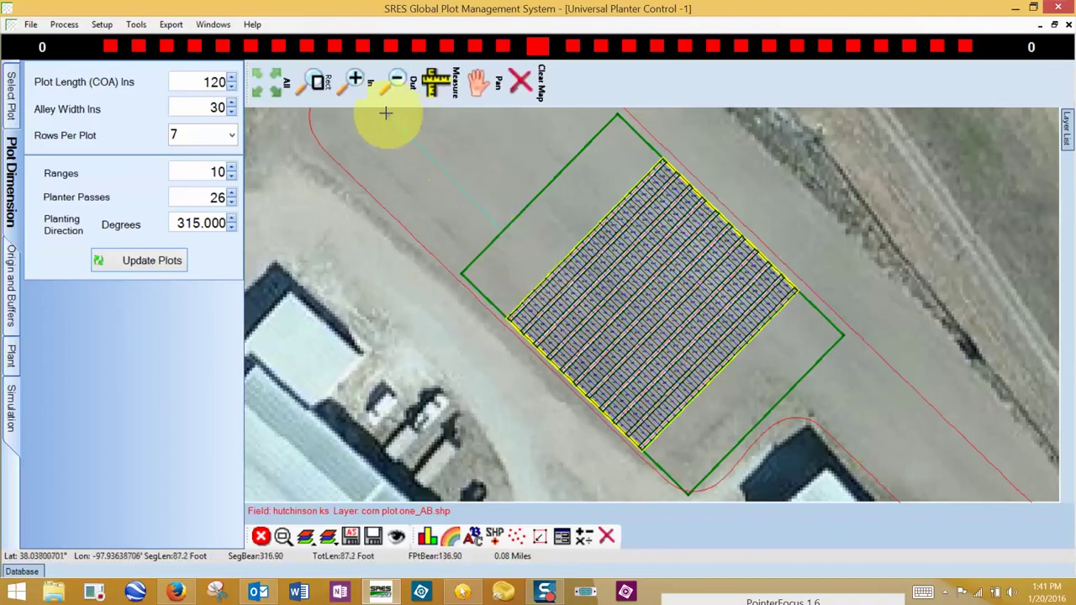
left_click(335, 85)
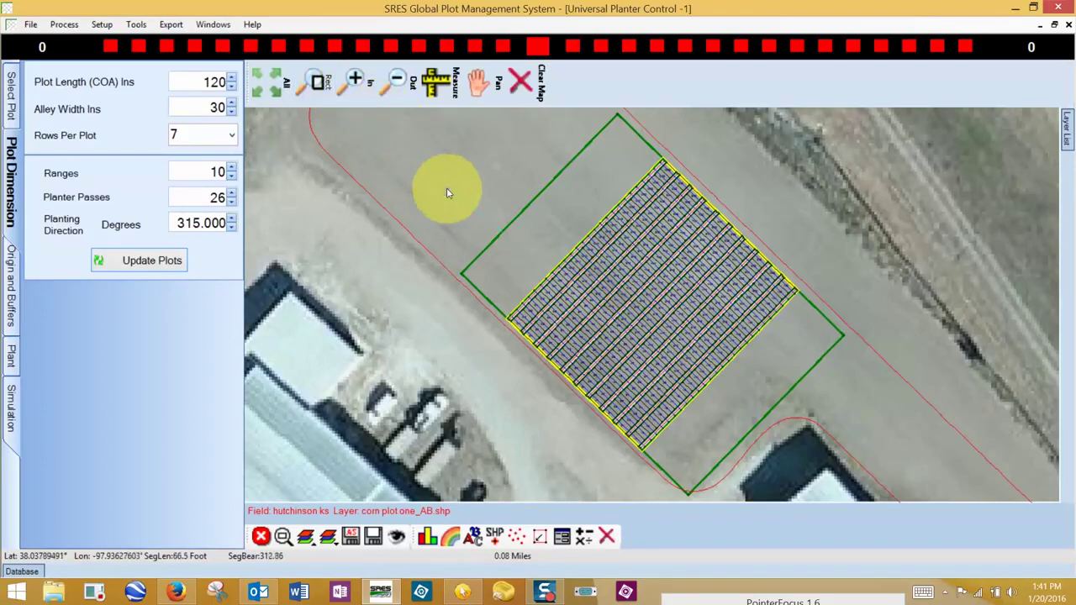
- Set the ranges to 23, update the plots and open the origin and buffer settings
left_click(221, 177)
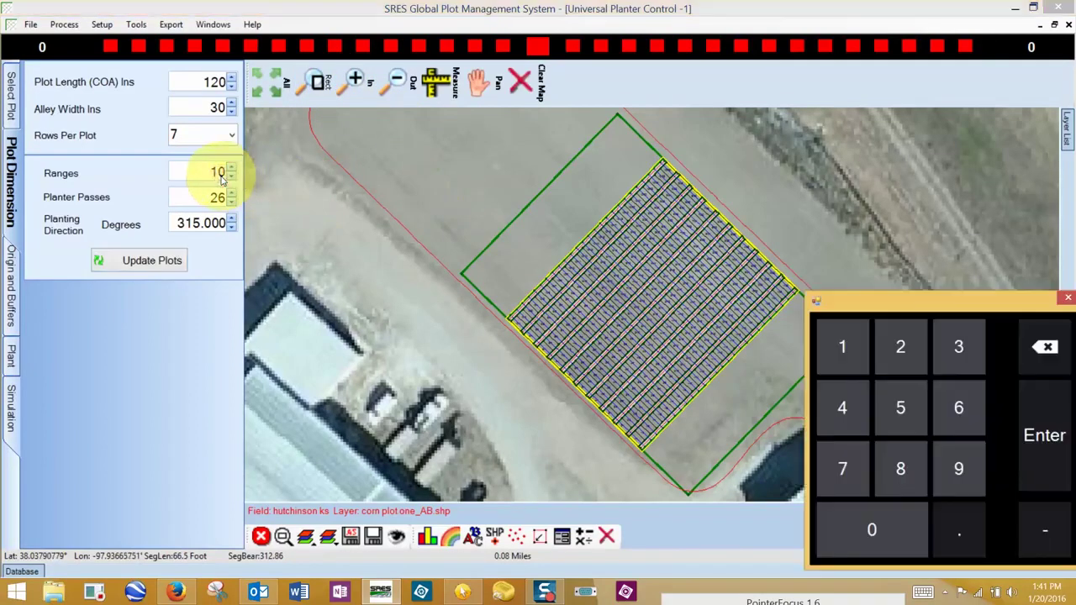
left_click(221, 177)
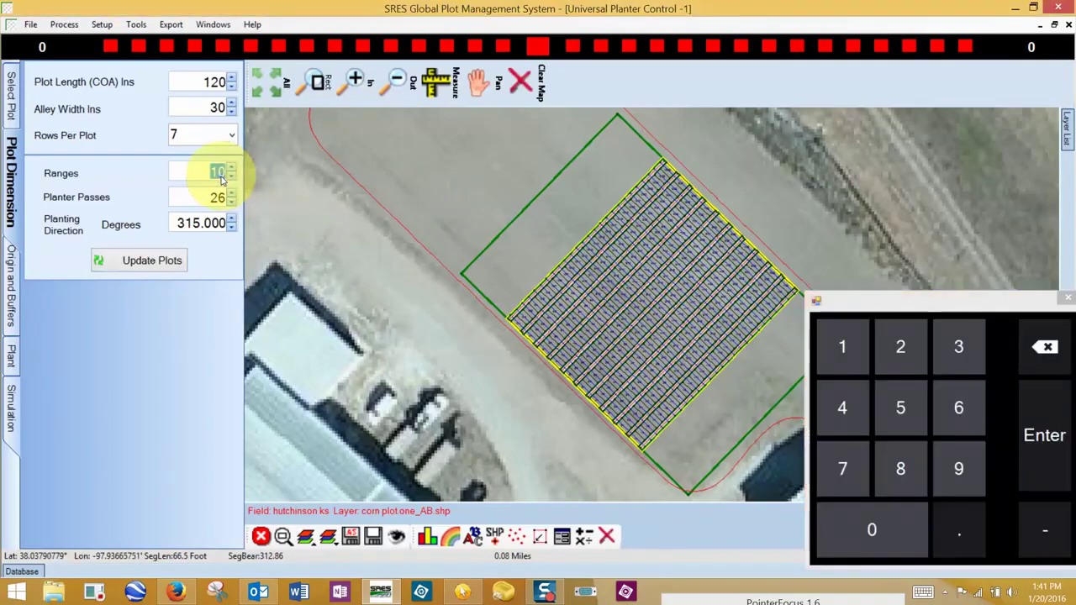
left_click(903, 351)
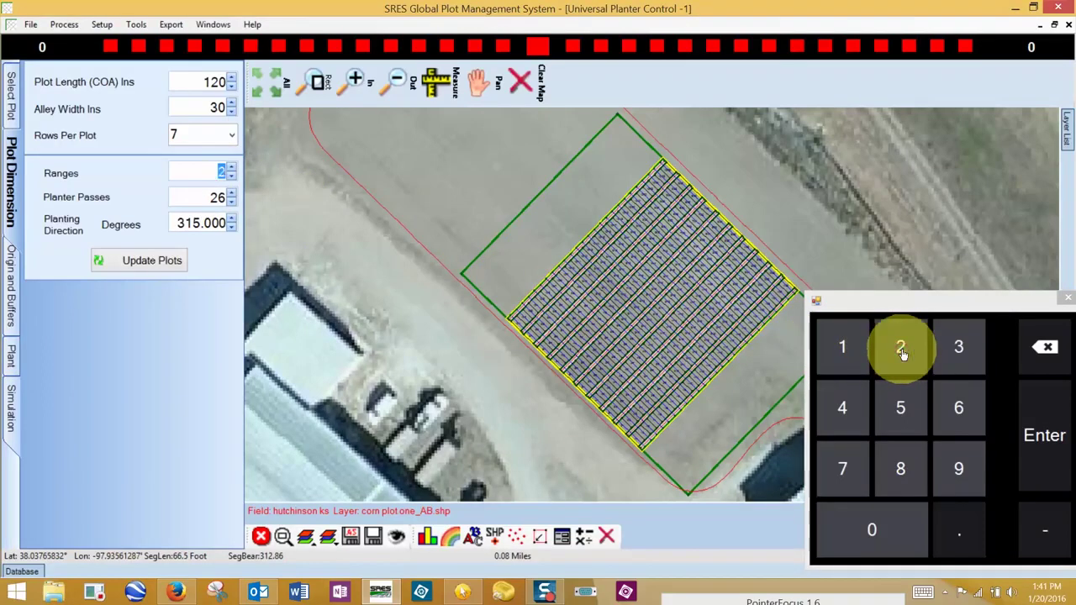
left_click(957, 346)
left_click(171, 267)
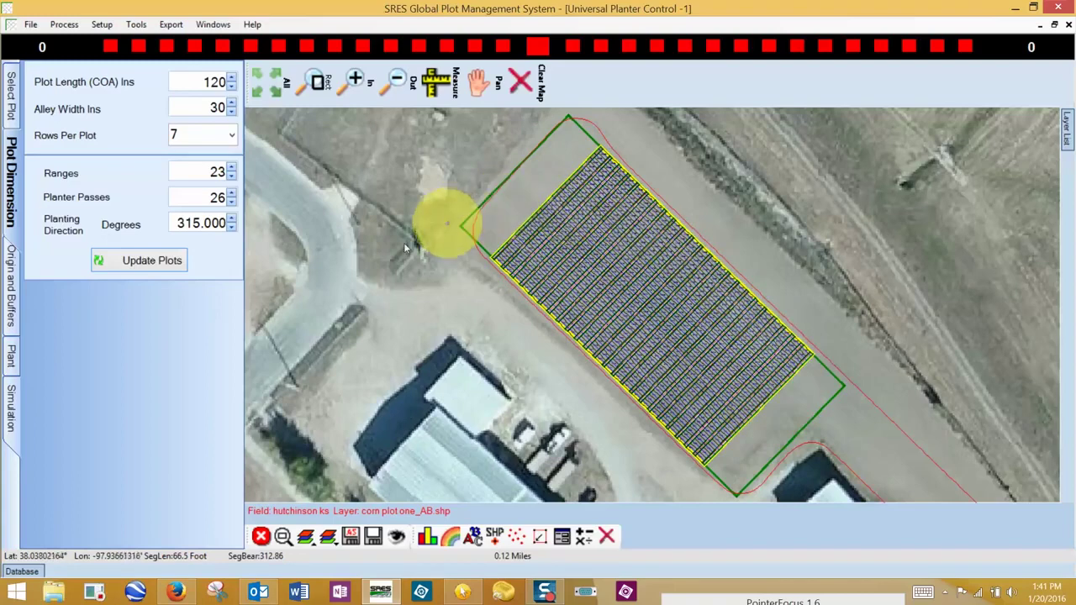
left_click(11, 307)
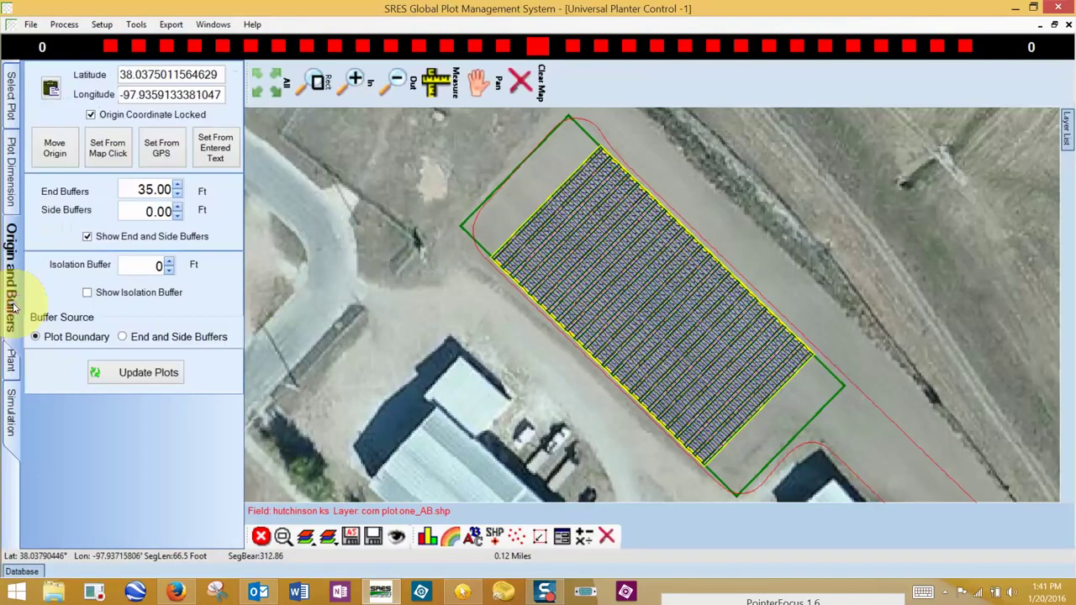
- Set the isolation buffer to 660 ft, turn on its display and update the plots, keeping the end and side buffers shown
left_click(87, 238)
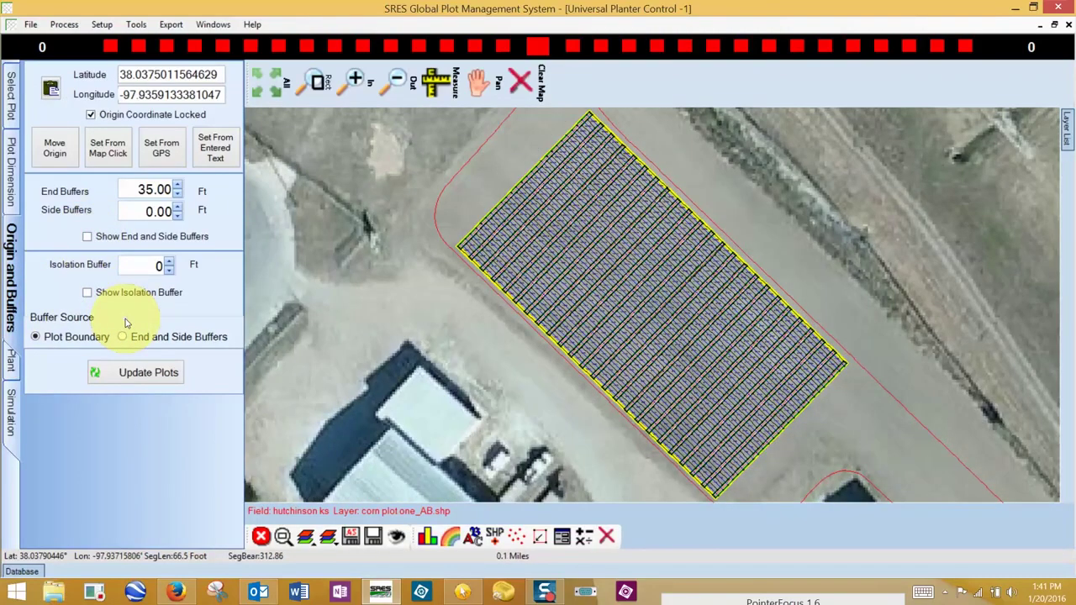
left_click(88, 237)
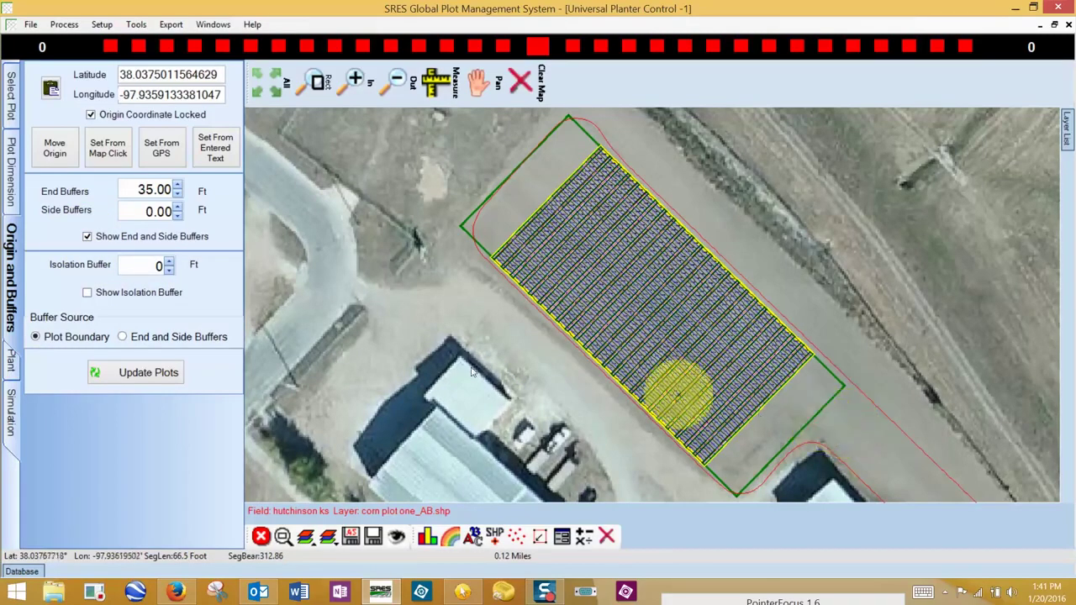
left_click(148, 274)
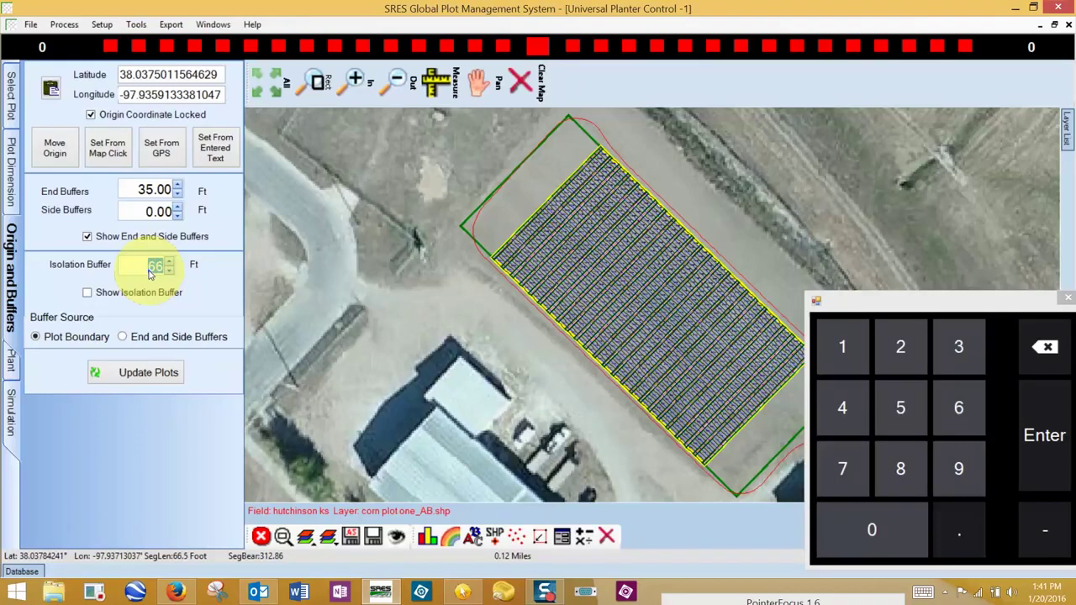
type("660")
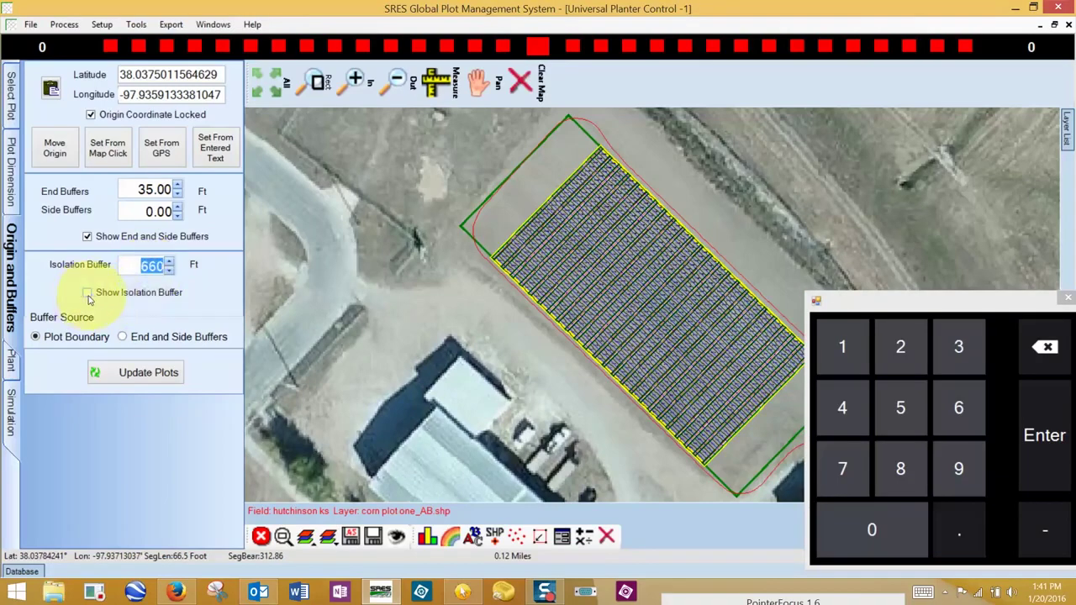
left_click(87, 293)
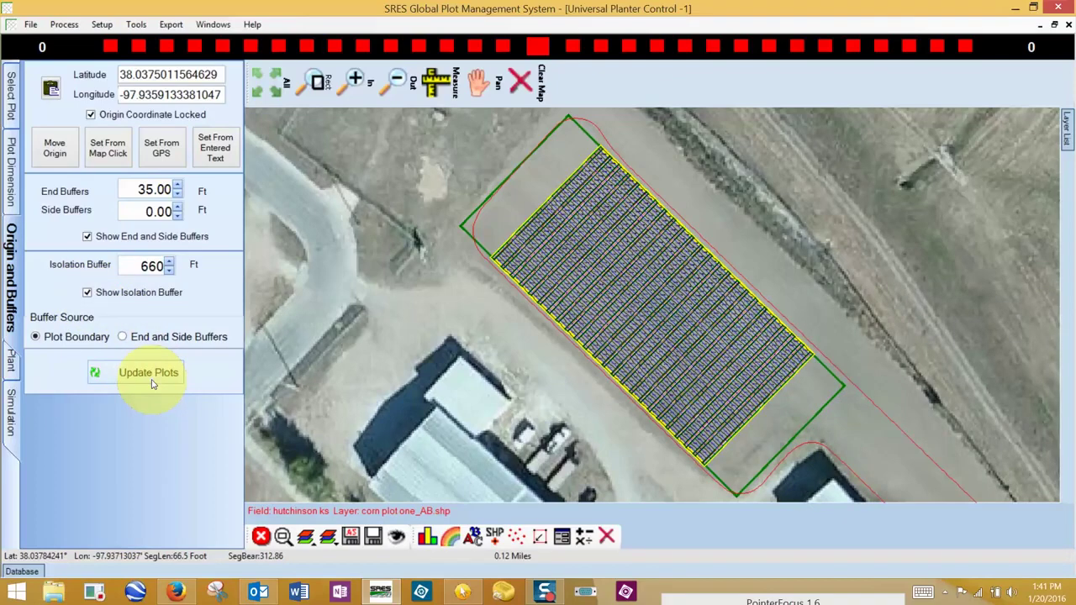
left_click(150, 375)
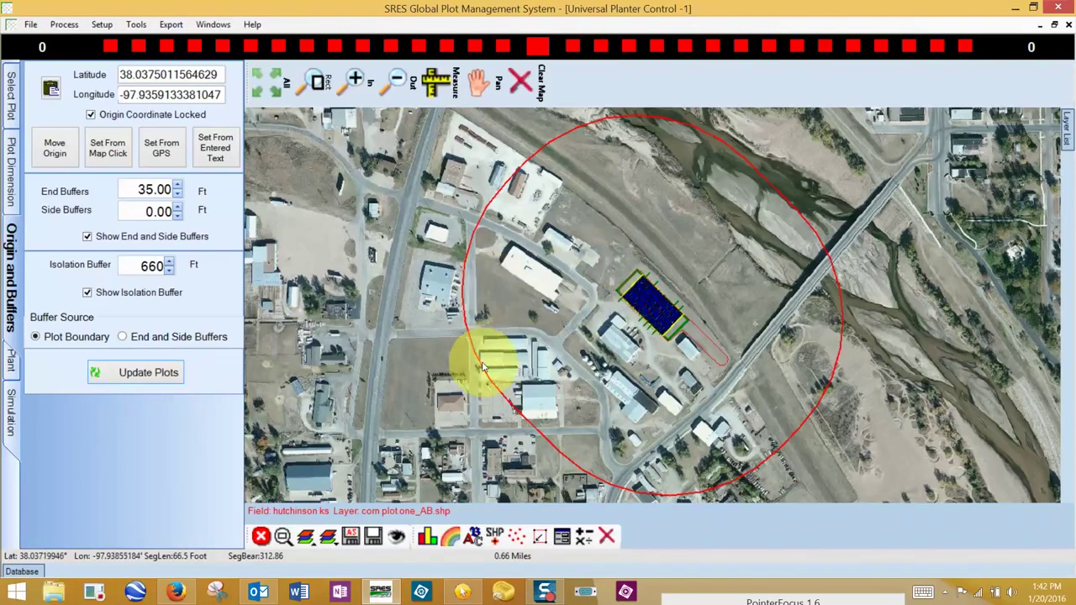
- Hide the isolation buffer and update the plots
left_click(88, 293)
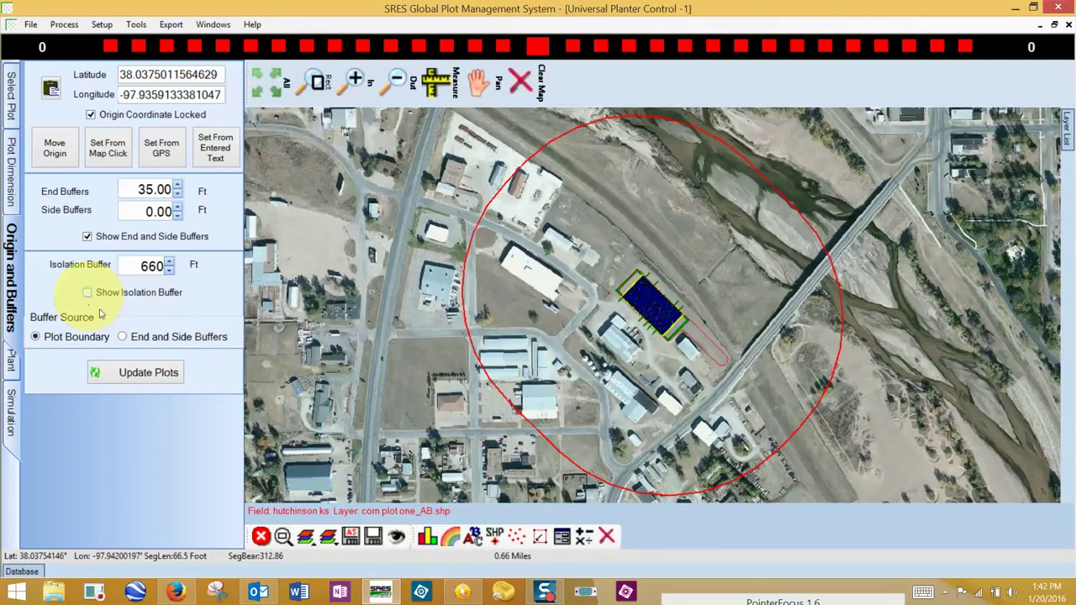
left_click(135, 375)
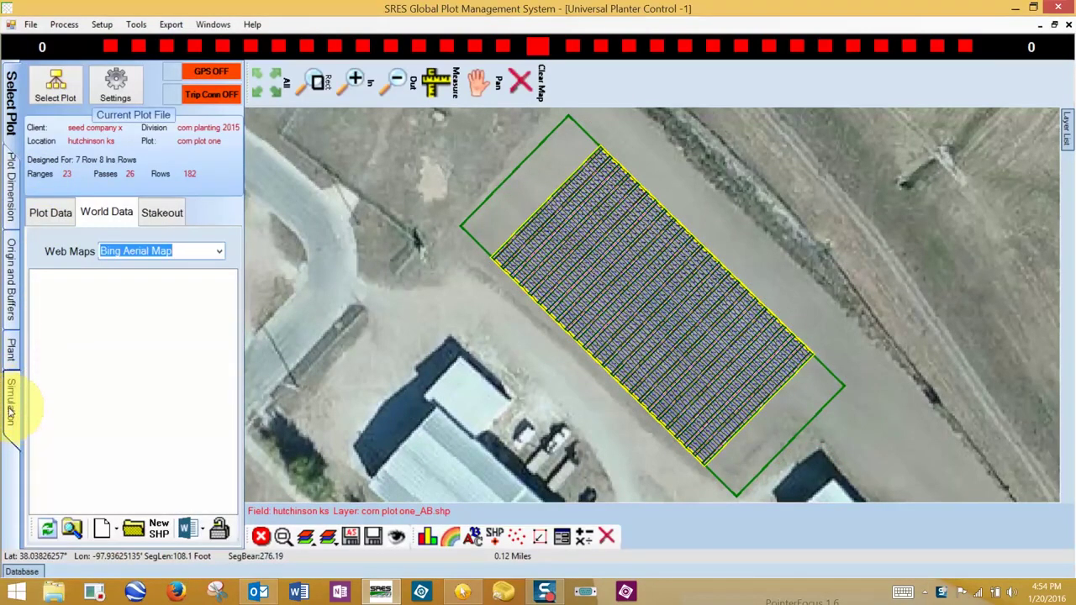
- Run a planting simulation of 7 plots at a simulation speed of 2.0
left_click(10, 412)
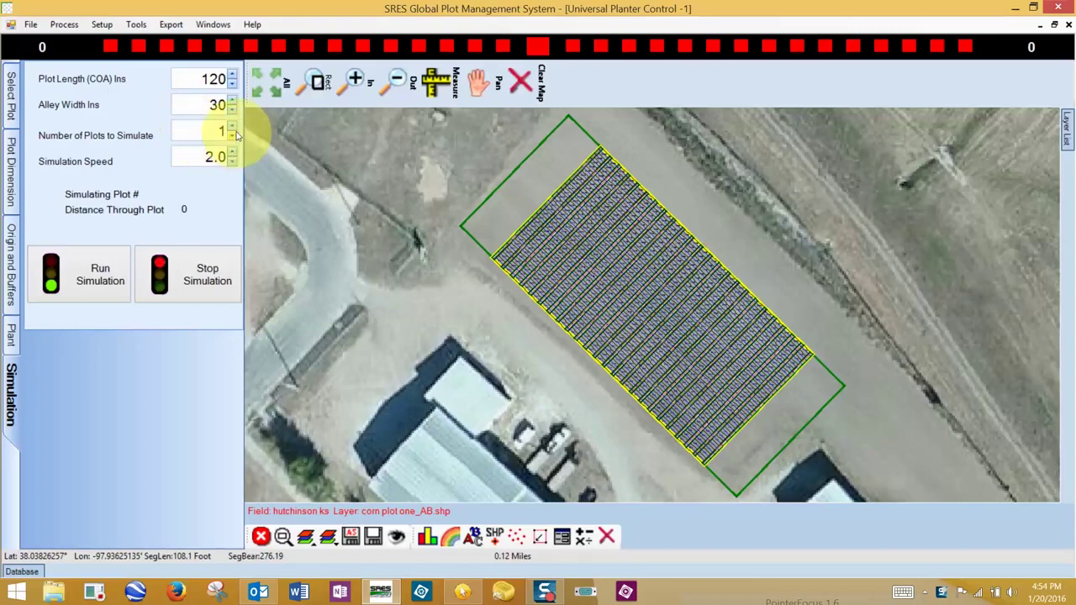
left_click(232, 131)
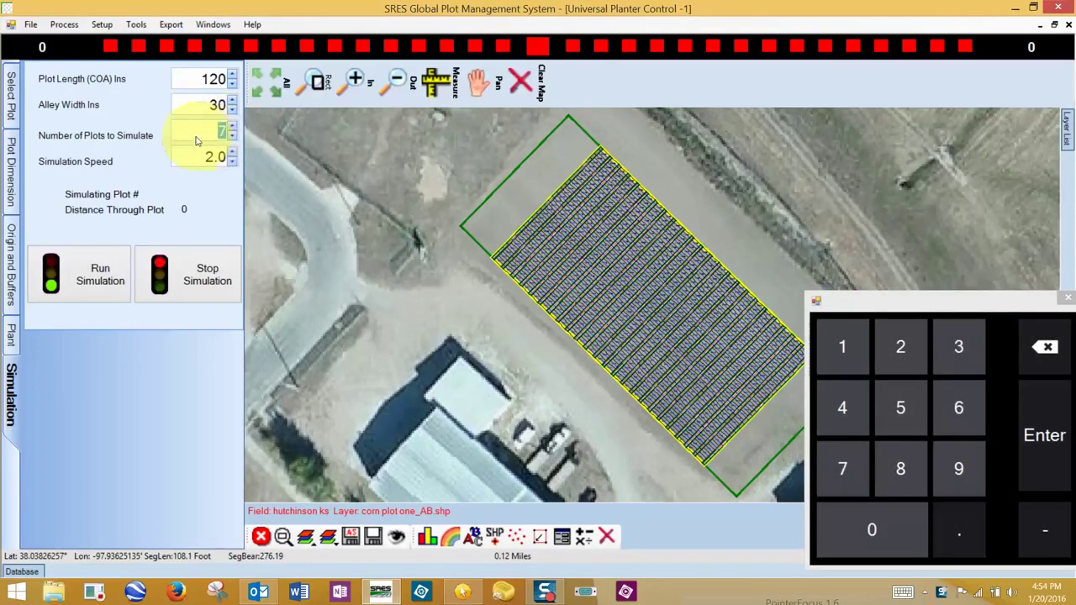
left_click(232, 161)
left_click(233, 160)
left_click(233, 153)
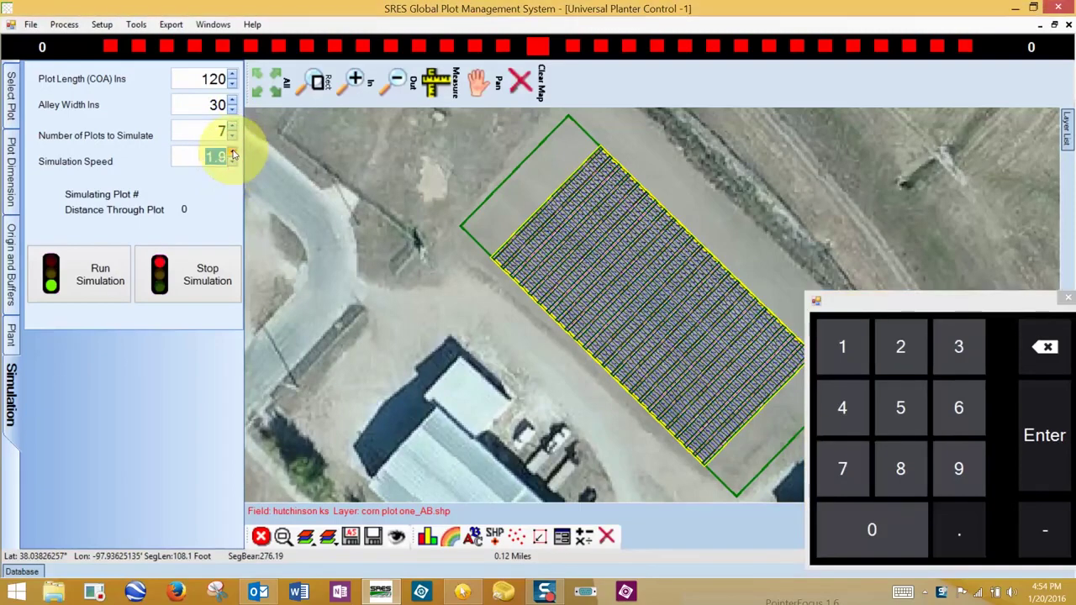
left_click(233, 153)
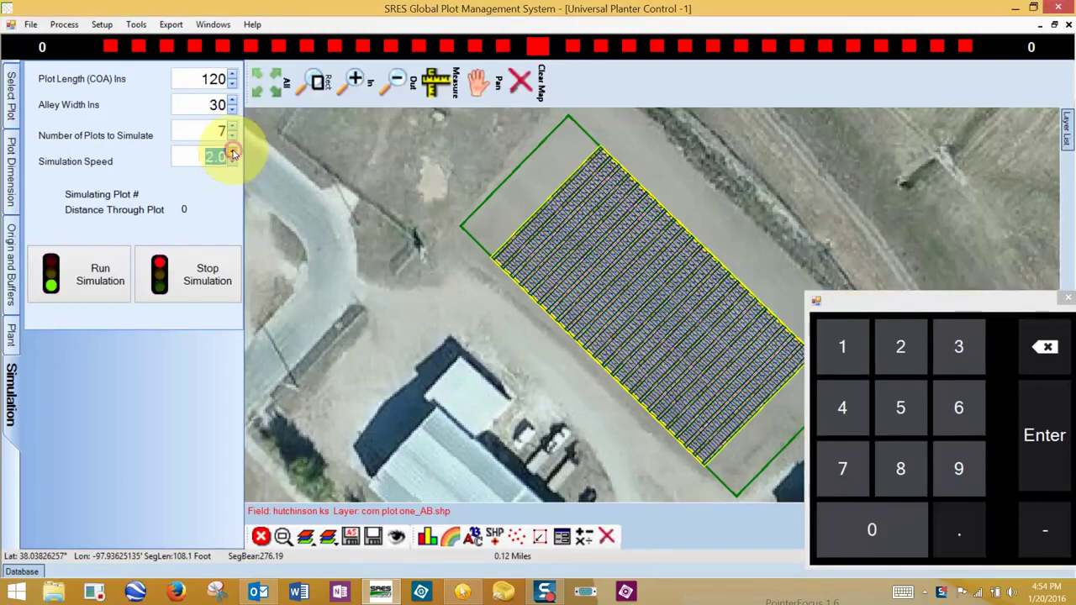
left_click(101, 291)
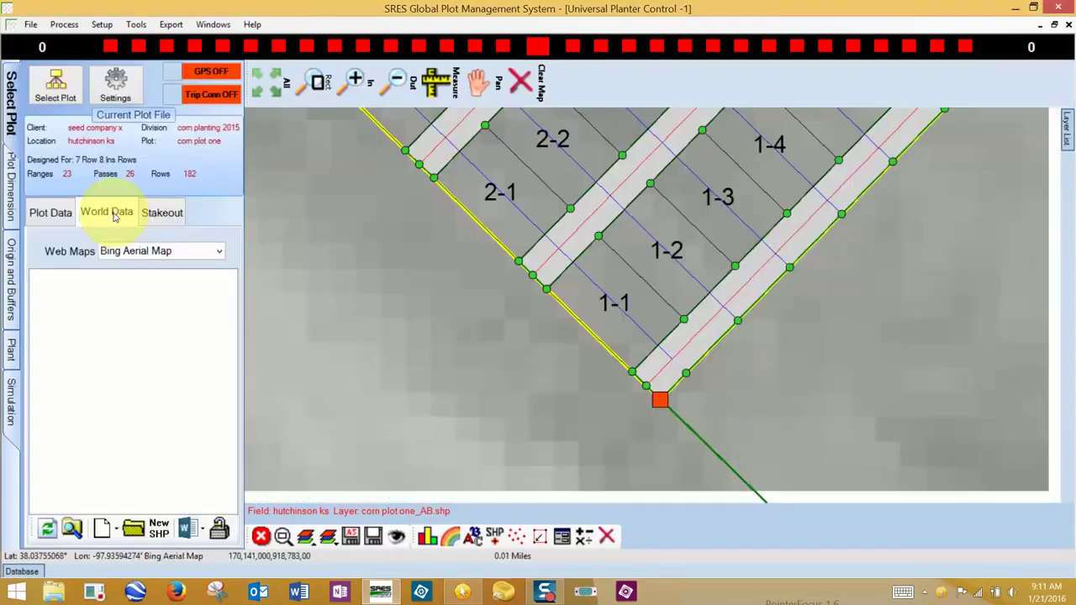
- Locate the start points of CenterOfAlley 0, 1 and 2 on the map using the stakeout features
left_click(163, 214)
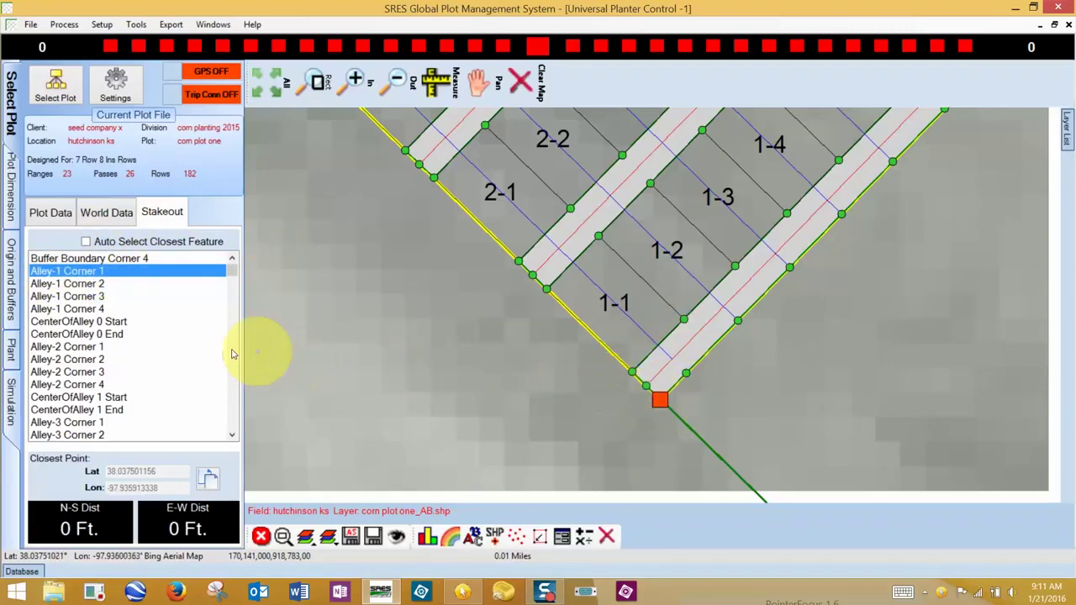
left_click(111, 323)
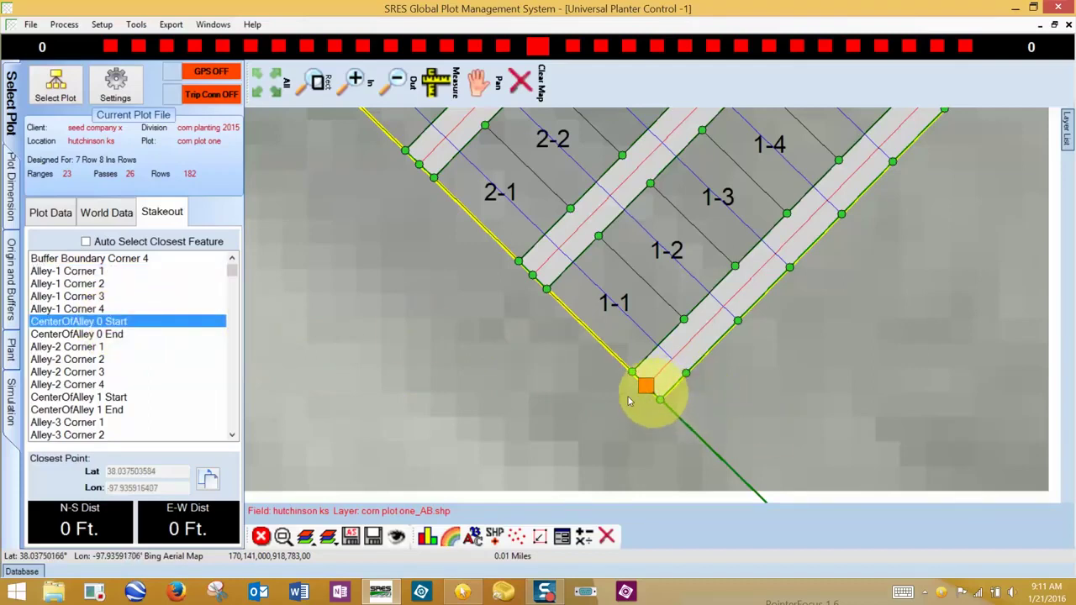
left_click(117, 399)
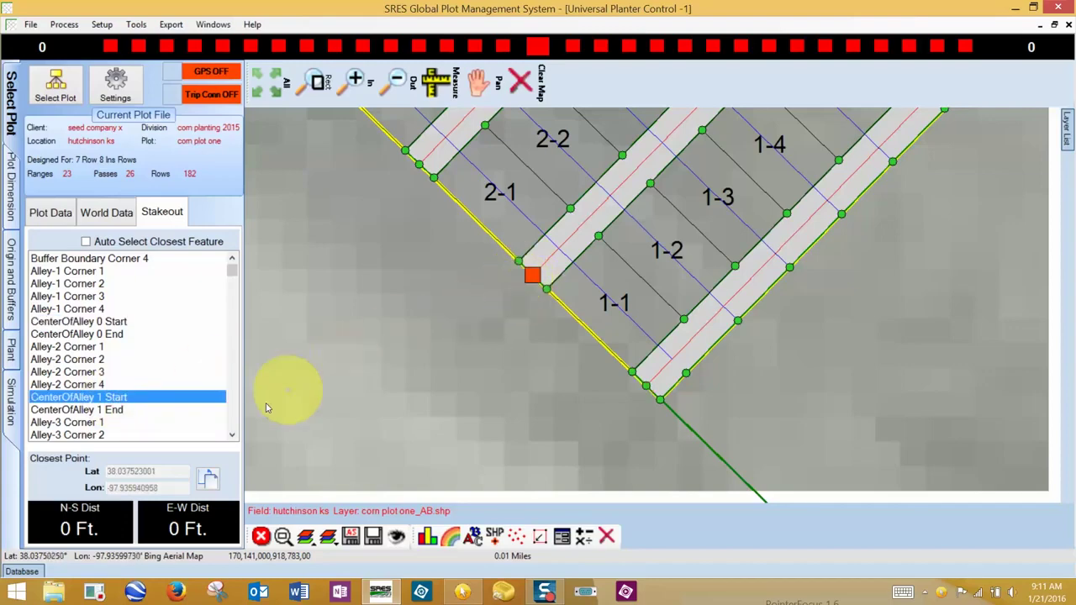
left_click(231, 437)
left_click(231, 438)
left_click(232, 438)
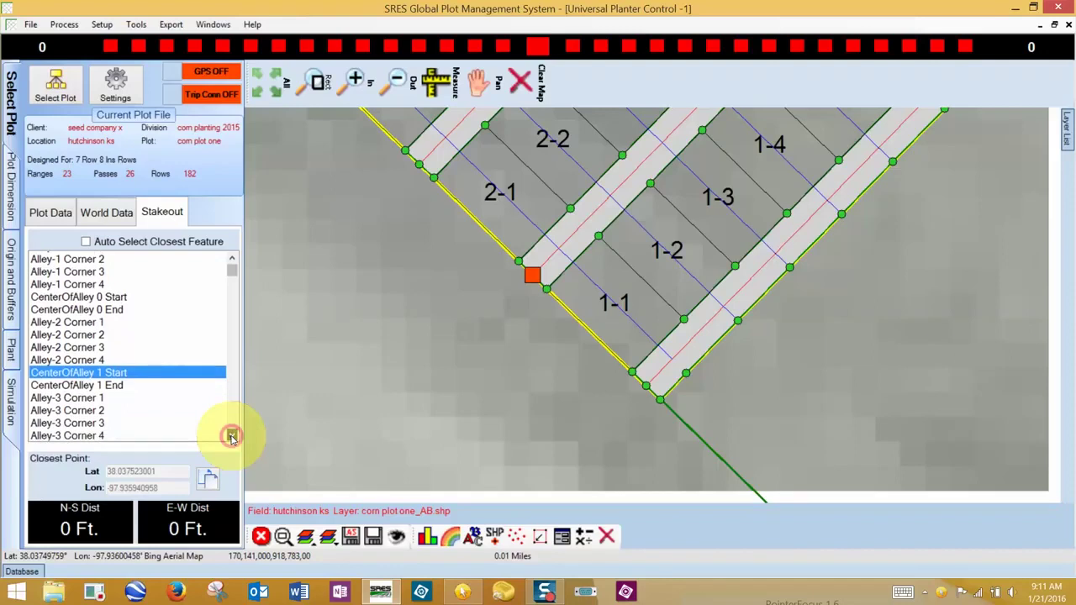
left_click(231, 438)
left_click(232, 437)
left_click(232, 437)
left_click(232, 438)
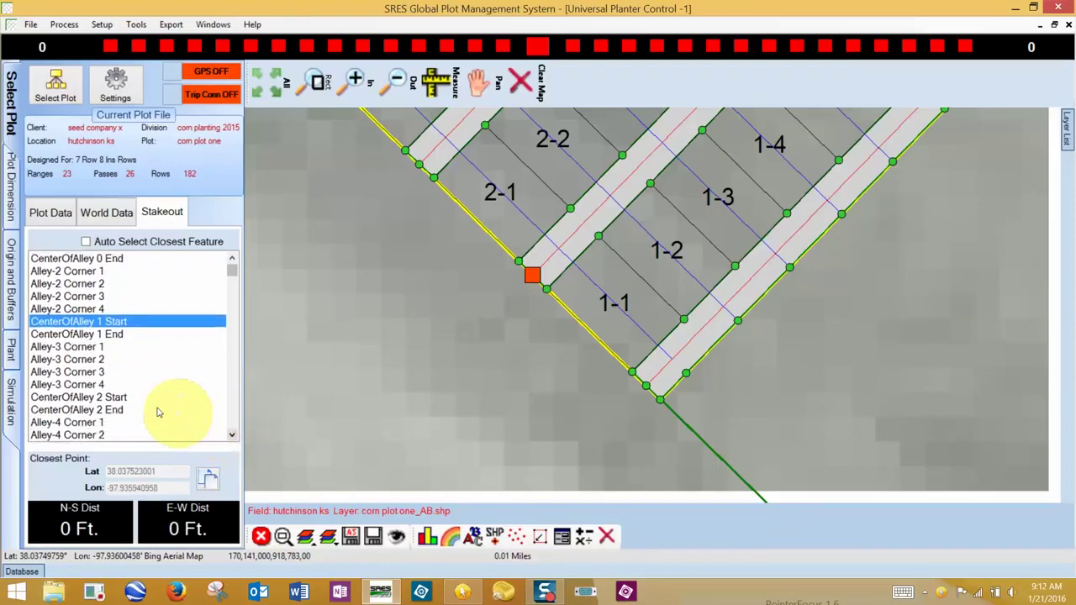
left_click(109, 399)
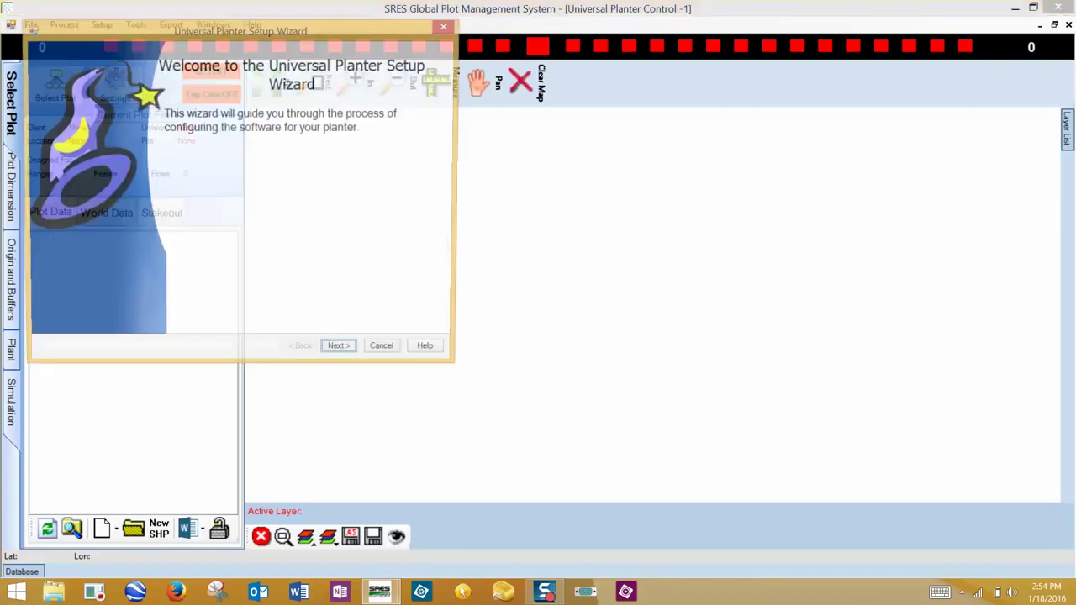
- Search for the active GPS receiver in the planter setup wizard and accept the 120.0-inch GPS offset ahead of the seed drop
key("Return")
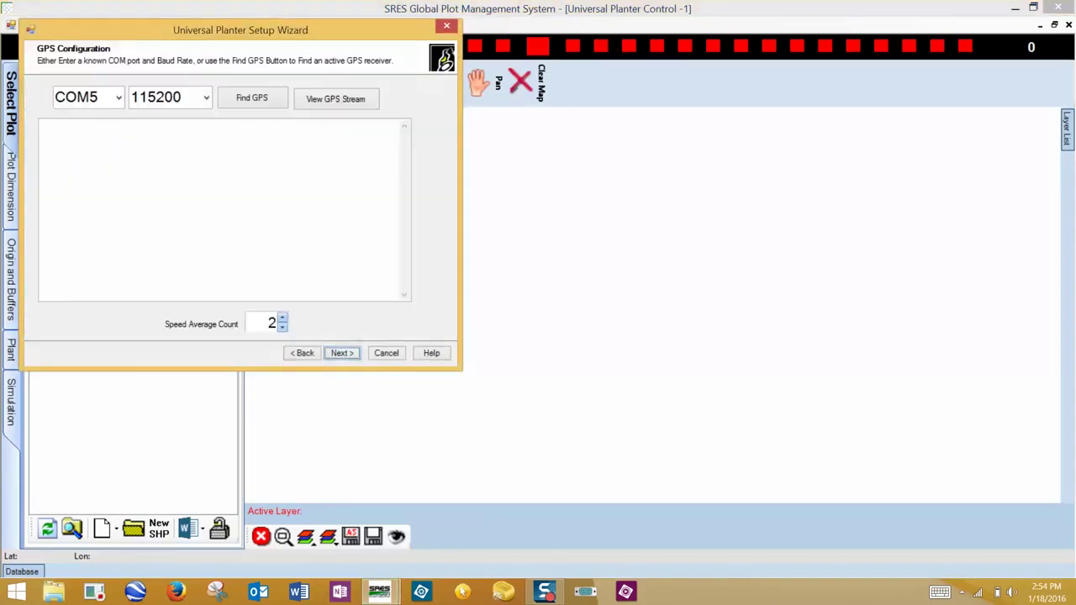
left_click(252, 98)
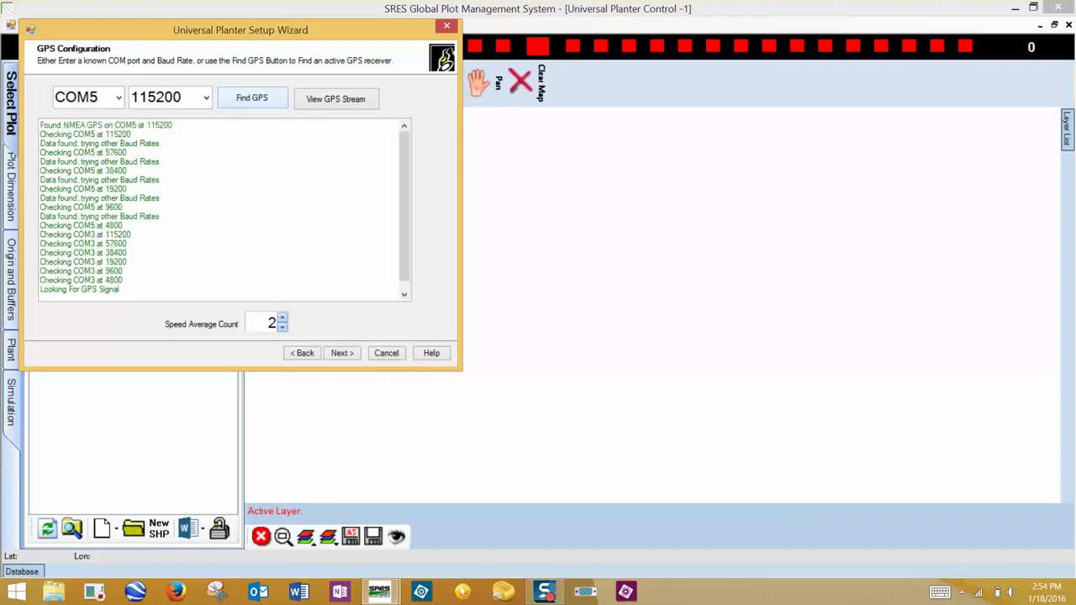
left_click(343, 353)
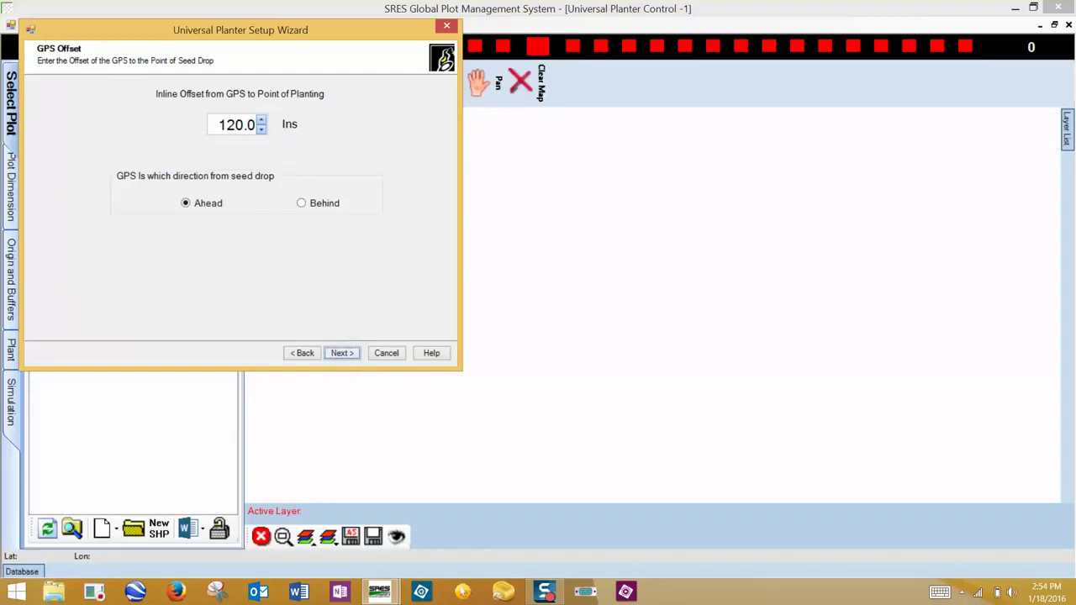
key("Return")
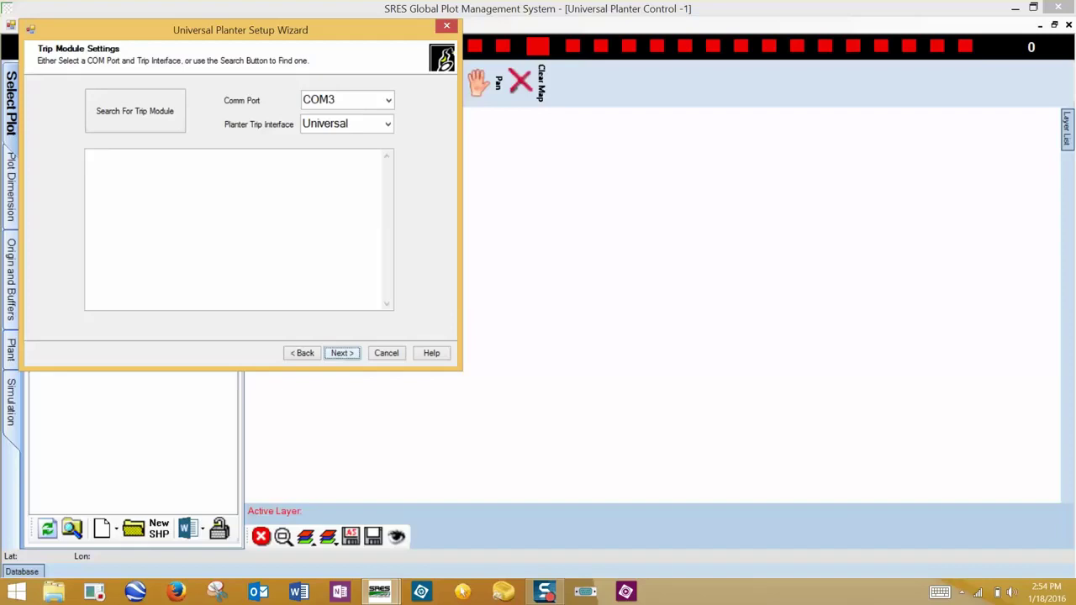
- Search for the planter's trip module and finish the setup wizard with 7 rows at 7.50-inch spacing
left_click(135, 111)
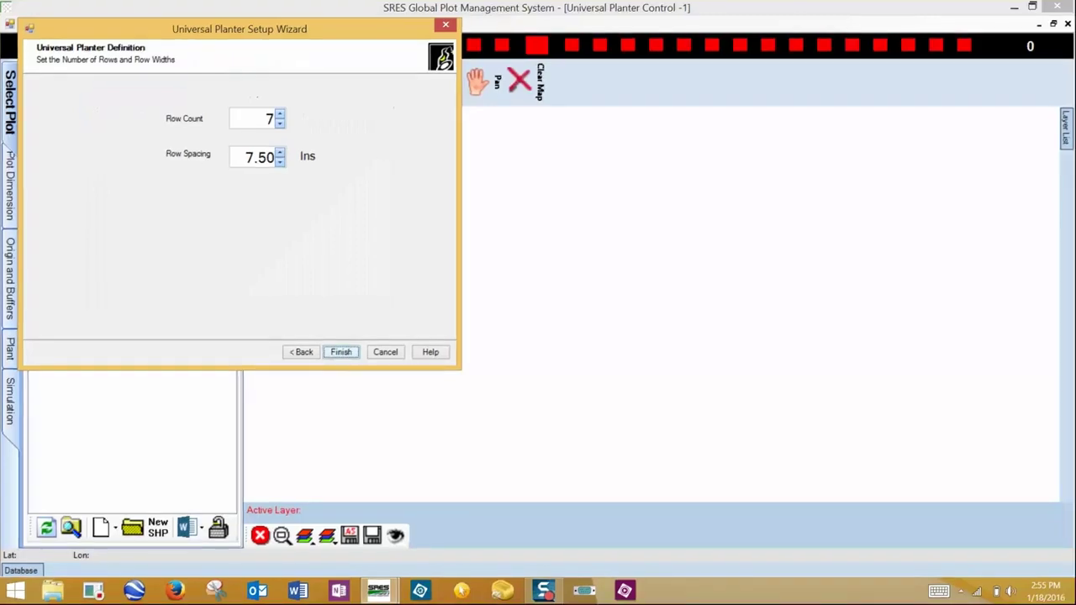
key("Return")
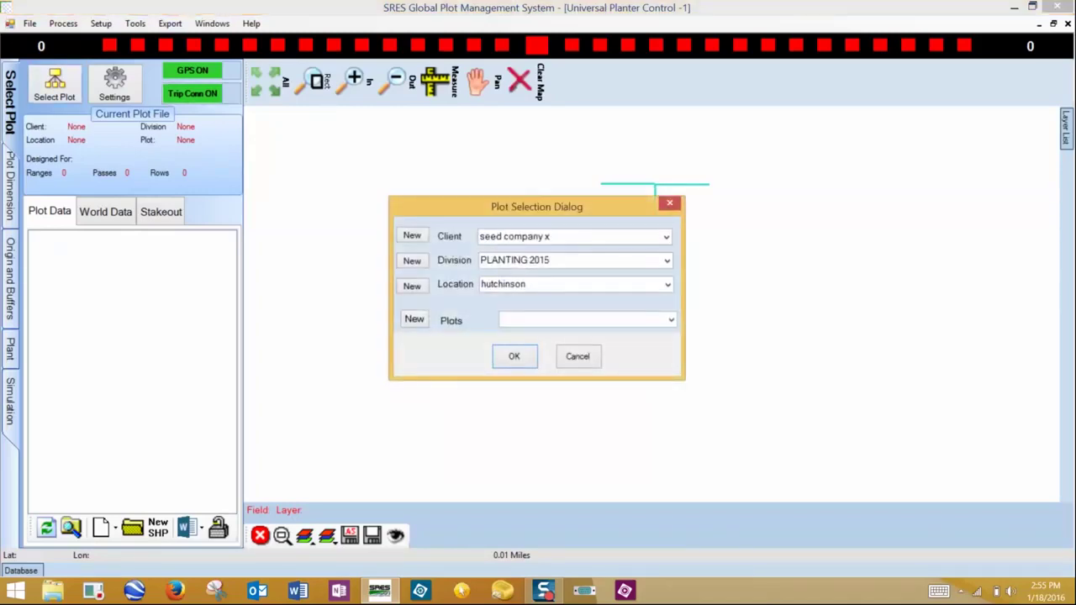
- Load the plot "DRILL TEST PLOTS" for client seed company x, division PLANTING 2015, location hutchinson
key("alt+Down")
key("Return")
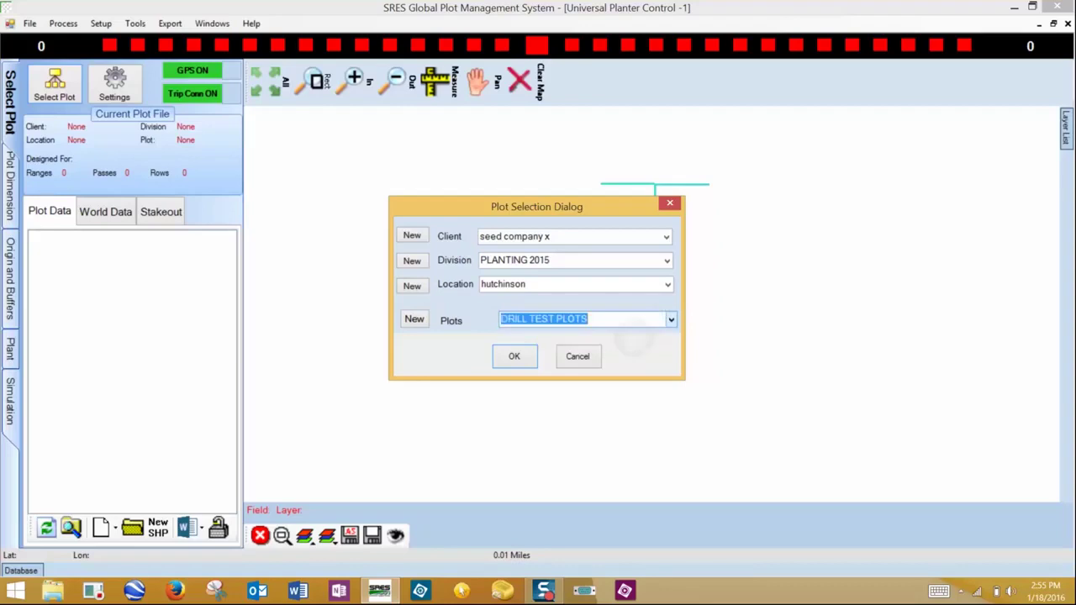
key("Return")
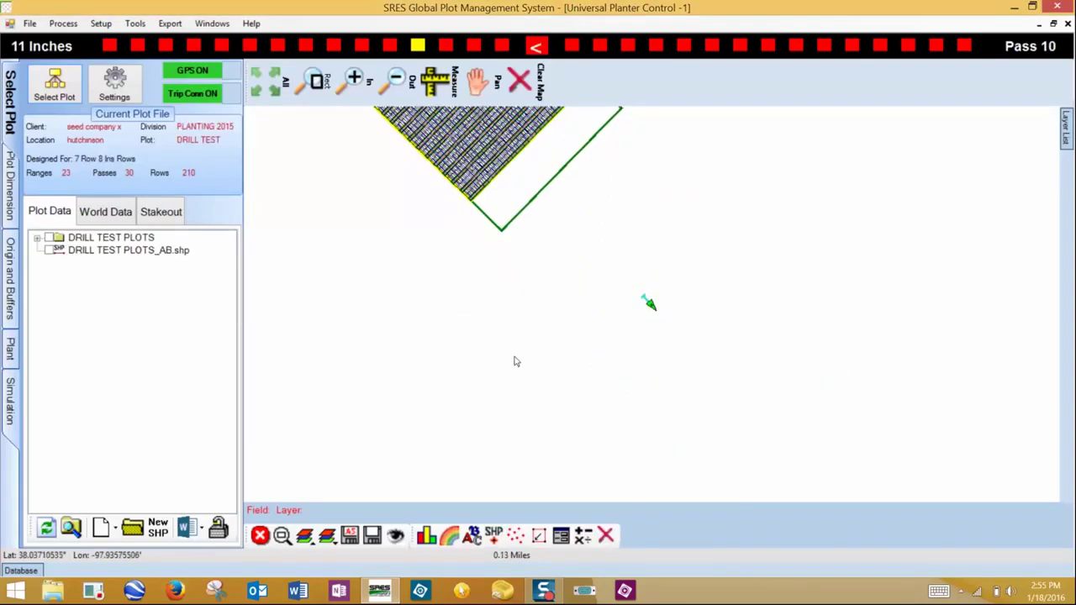
- Open the planting controls and show the speed and heading display while viewing the planter near the plot's southern corner
left_click(10, 348)
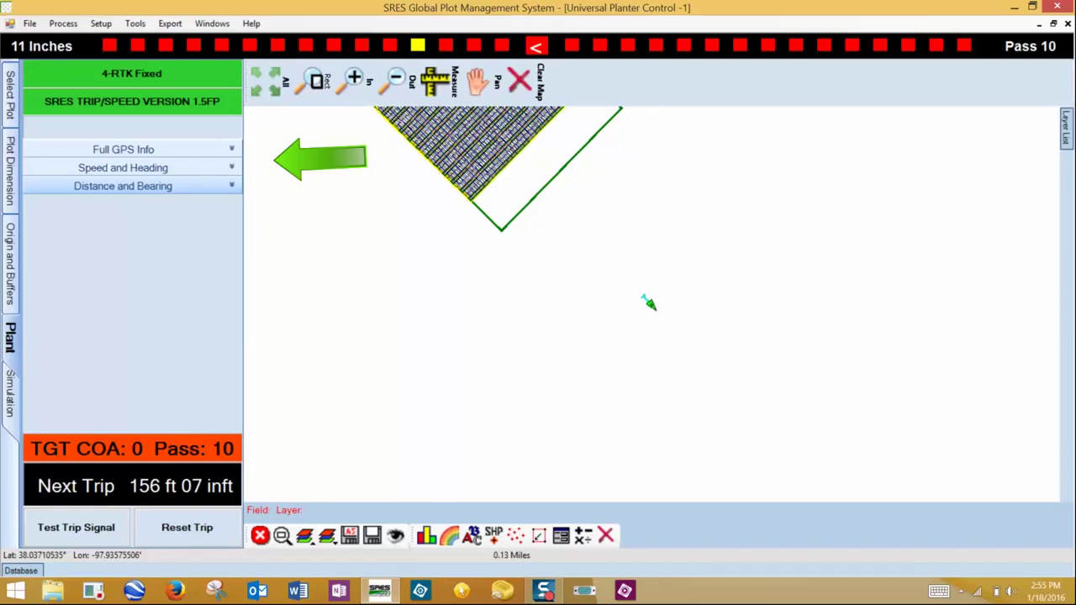
left_click(123, 167)
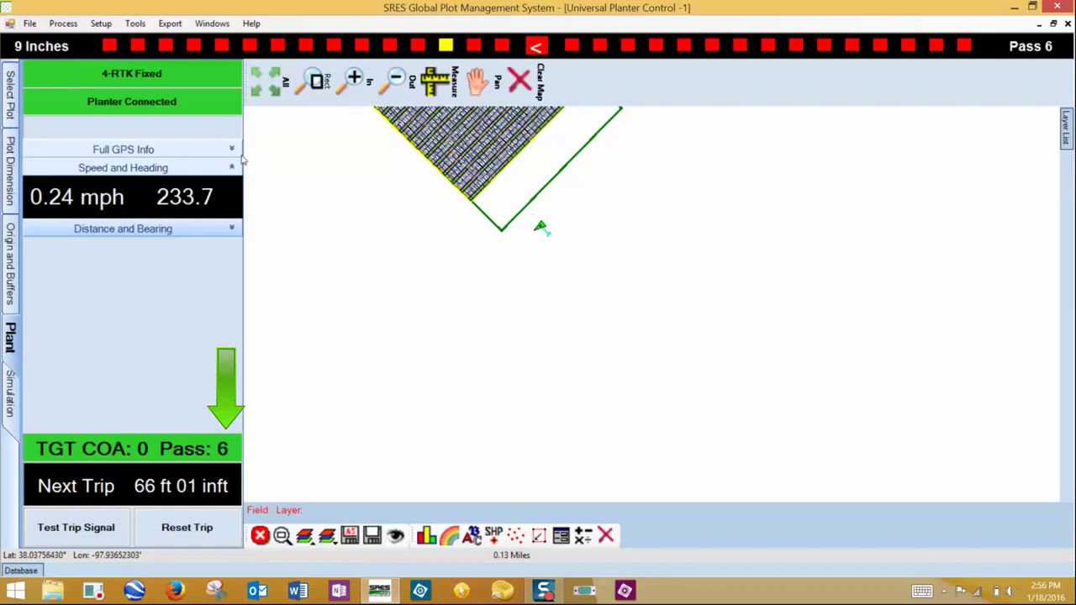
scroll(412, 164, "up", 3)
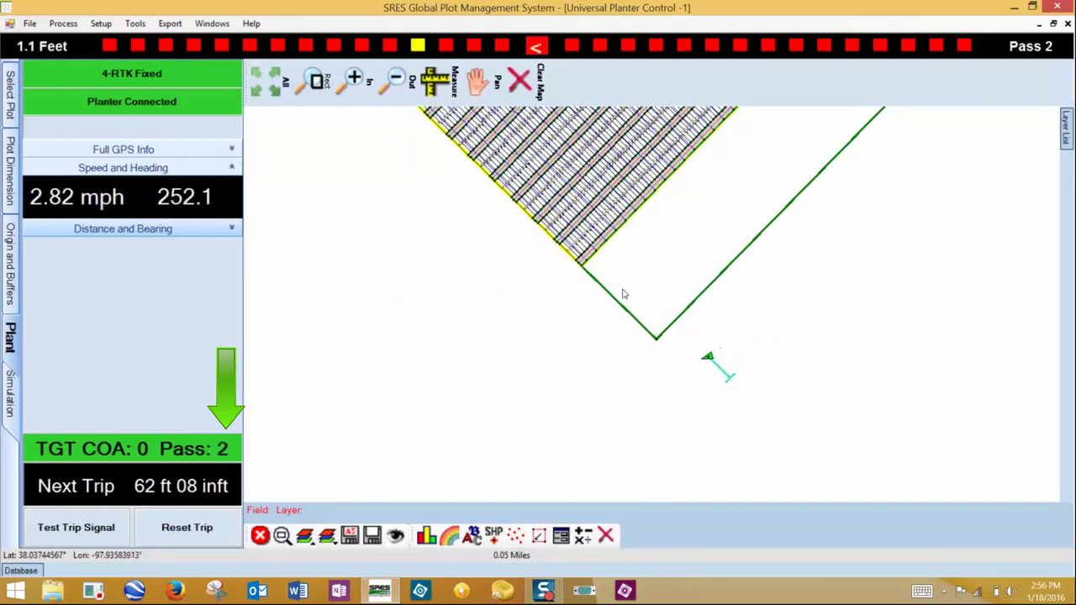